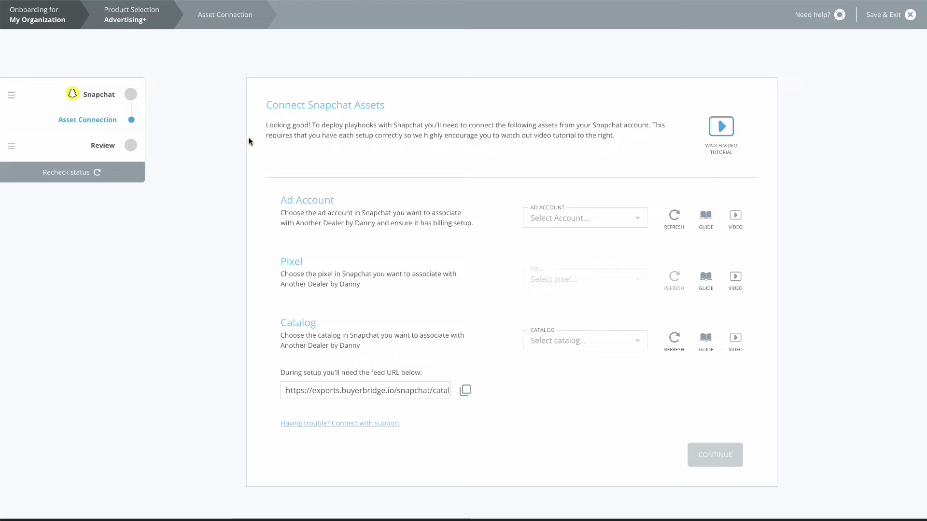
Step: Highlight the Connect Snapchat Assets heading, then clear the text selection
{"action": "left_click_drag", "start_coordinate": [266, 104], "coordinate": [385, 114]}
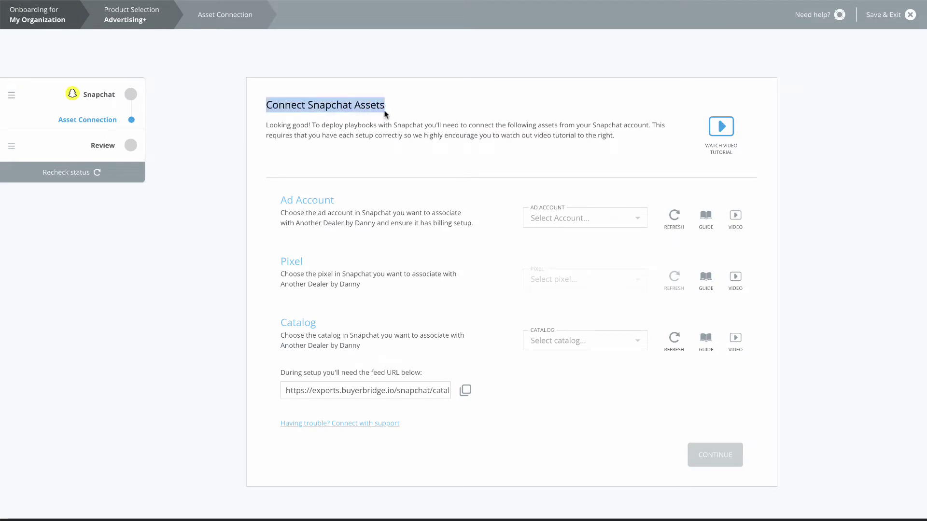
{"action": "left_click", "coordinate": [791, 196]}
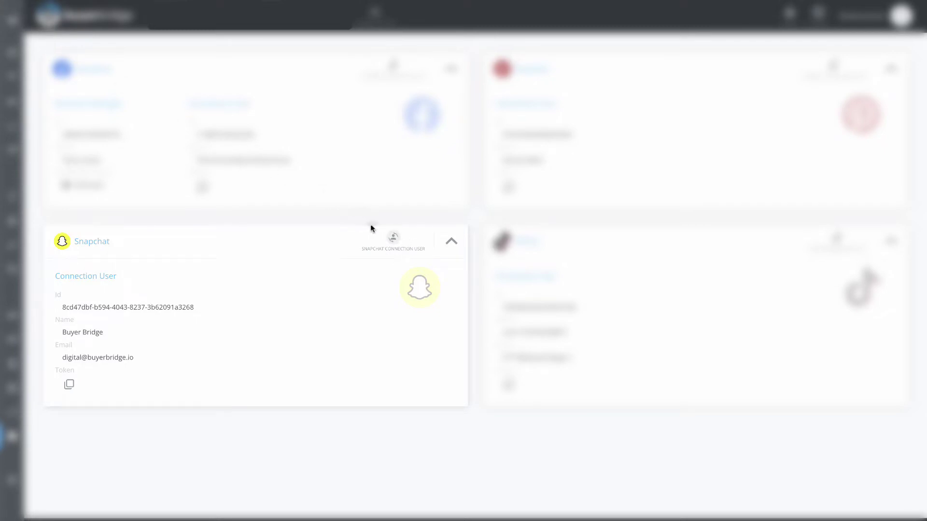
Step: Confirm changing the Snapchat connection user and start authenticating with Snapchat
{"action": "left_click", "coordinate": [394, 239]}
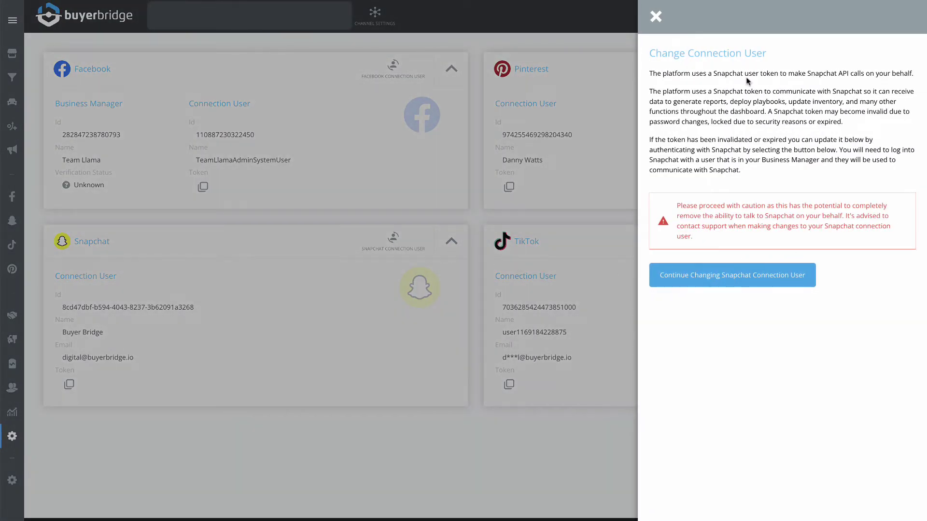
{"action": "left_click_drag", "start_coordinate": [649, 54], "coordinate": [765, 55]}
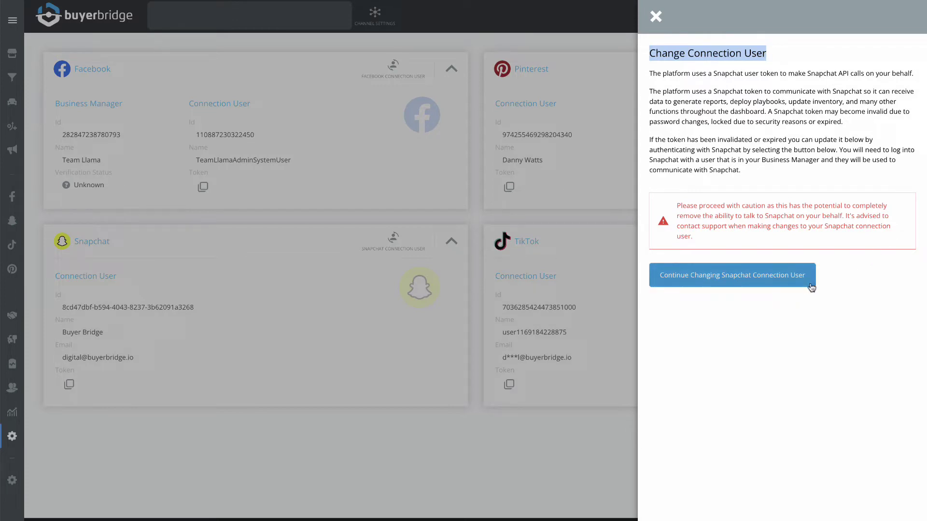
{"action": "left_click", "coordinate": [780, 278]}
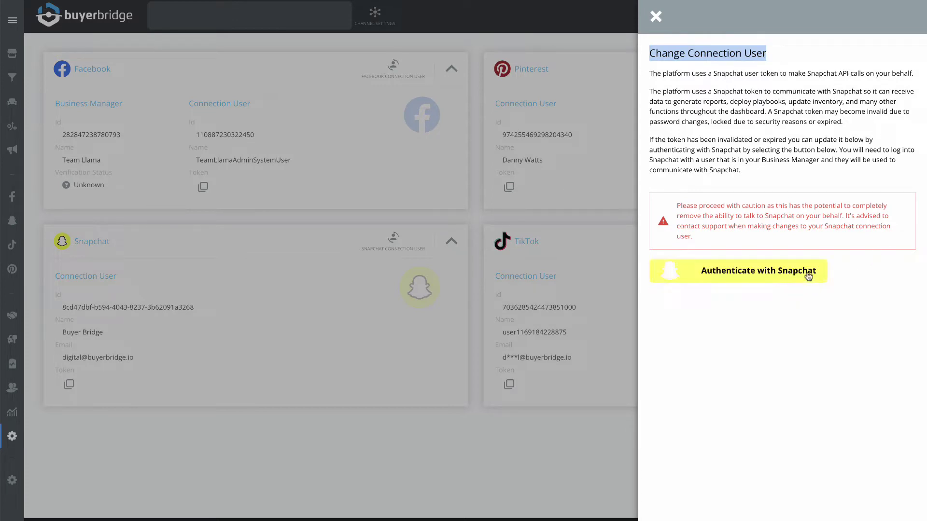
{"action": "left_click", "coordinate": [808, 275]}
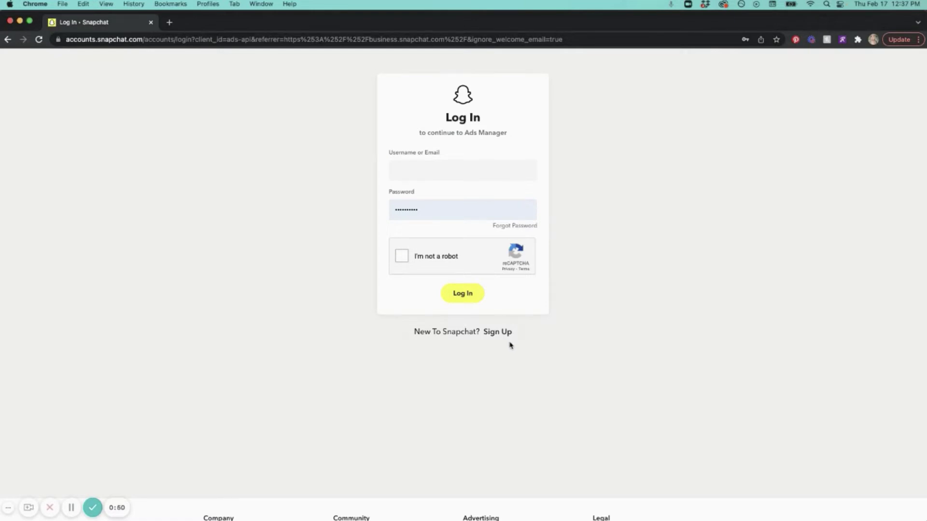
Step: Start a Snapchat sign-up with the owner's first and last name, a username and a password
{"action": "left_click", "coordinate": [495, 333]}
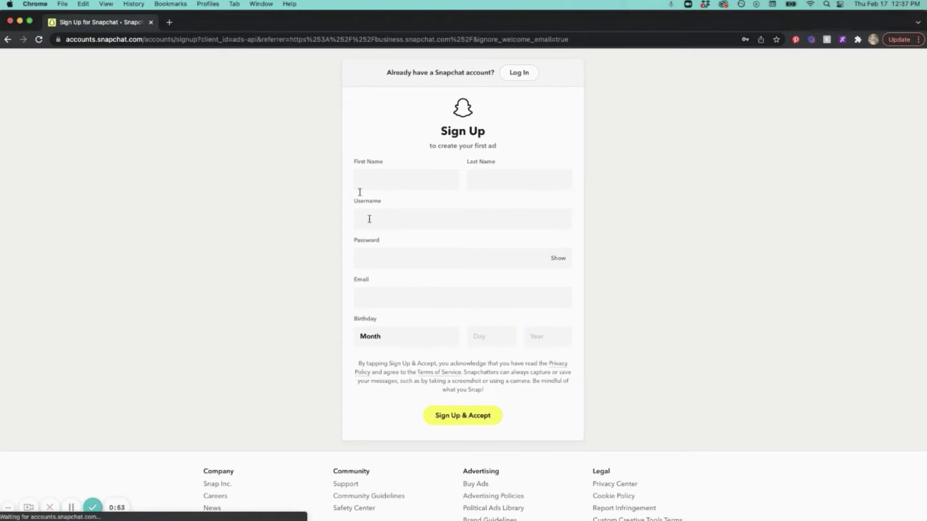
{"action": "left_click", "coordinate": [384, 189]}
{"action": "key", "text": "Tab"}
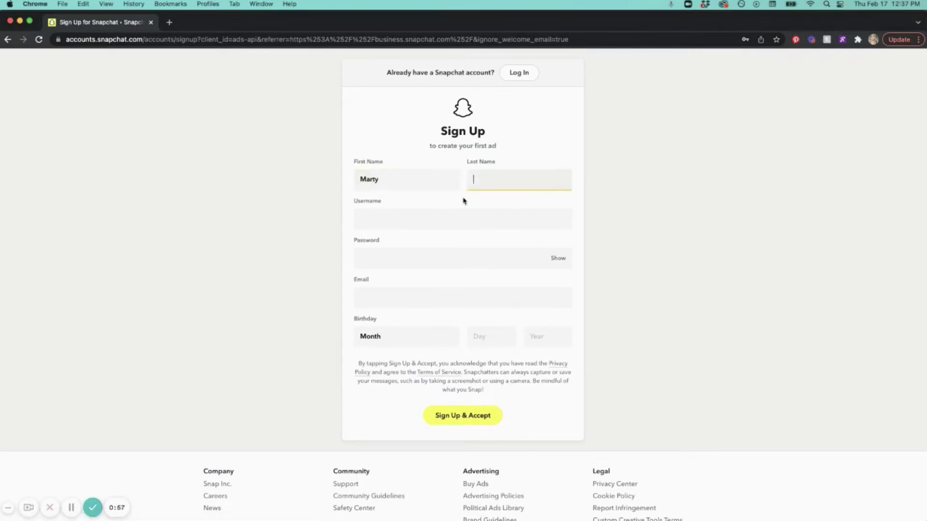
{"action": "left_click", "coordinate": [439, 219]}
{"action": "type", "text": "mazzaroautos"}
{"action": "key", "text": "Tab"}
{"action": "type", "text": "********"}
{"action": "left_click", "coordinate": [557, 258]}
Step: Add the owner's email address and birthday, then submit Sign Up & Accept
{"action": "left_click", "coordinate": [534, 298]}
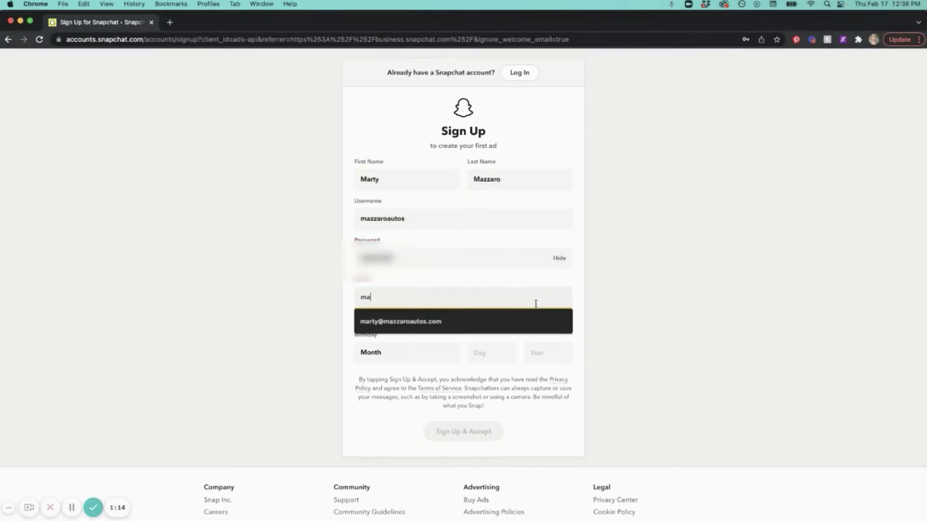
{"action": "left_click", "coordinate": [530, 322]}
{"action": "scroll", "coordinate": [531, 321], "scroll_direction": "down", "scroll_amount": 1}
{"action": "left_click", "coordinate": [415, 337]}
{"action": "left_click", "coordinate": [372, 335]}
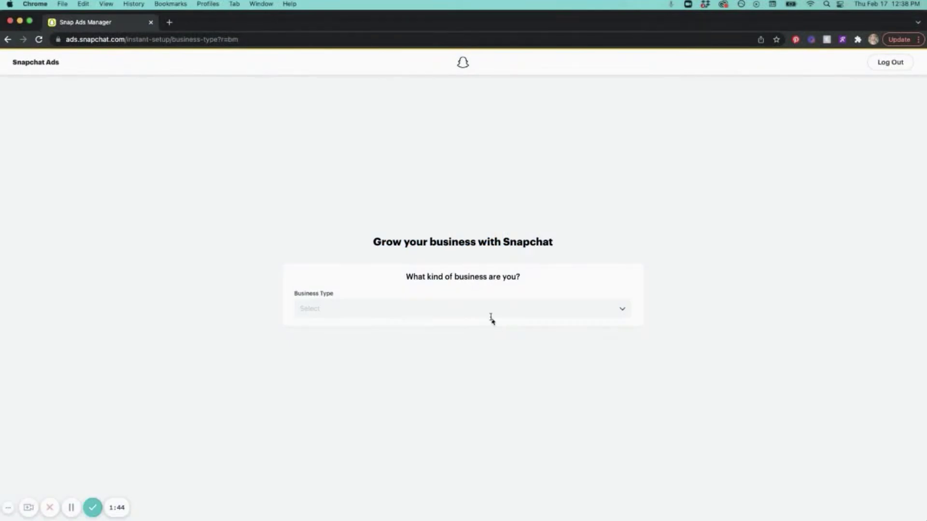
Step: Choose Agency as the business type and pick Create an Ad
{"action": "left_click", "coordinate": [490, 316]}
{"action": "left_click", "coordinate": [332, 332]}
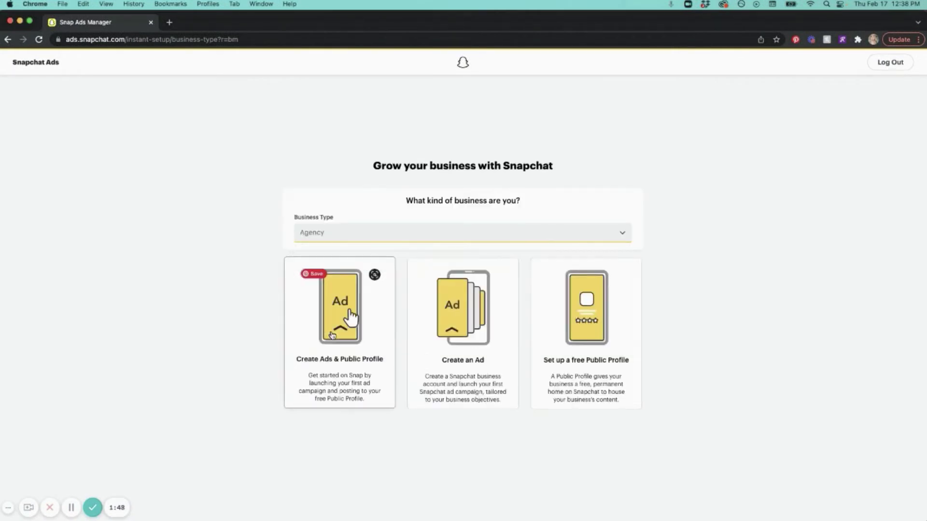
{"action": "left_click", "coordinate": [444, 389]}
Step: Name the business 'Mazzaro Autos', add its phone number, and opt out of Snapchat contact
{"action": "left_click", "coordinate": [398, 320]}
{"action": "type", "text": "Mazzaro Autos"}
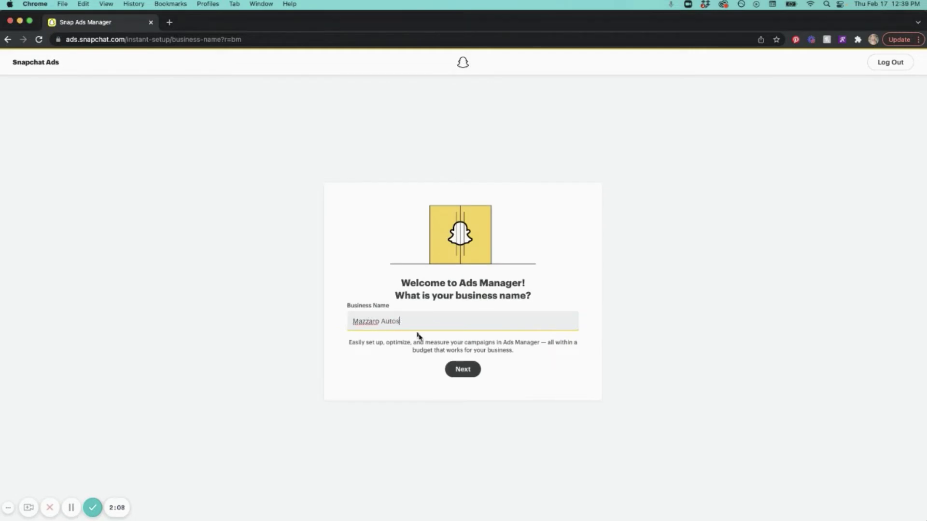
{"action": "key", "text": "Return"}
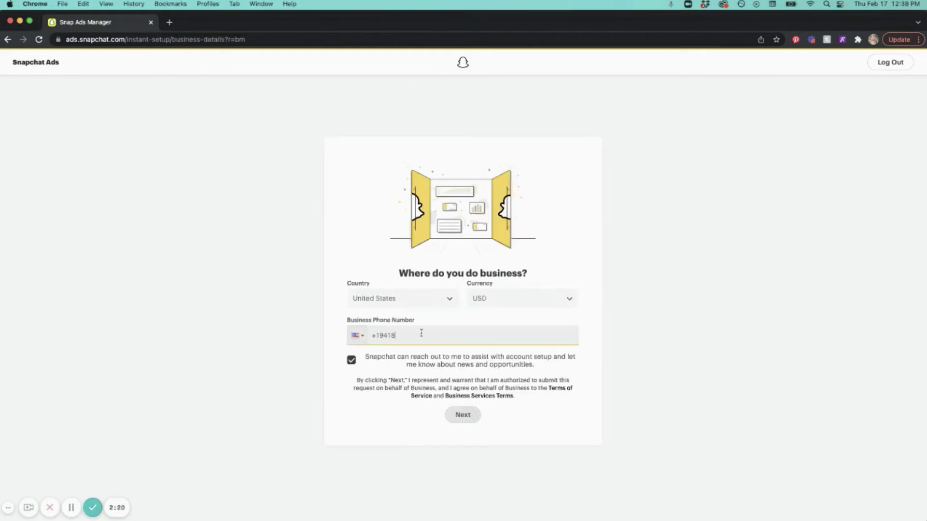
{"action": "left_click", "coordinate": [352, 361]}
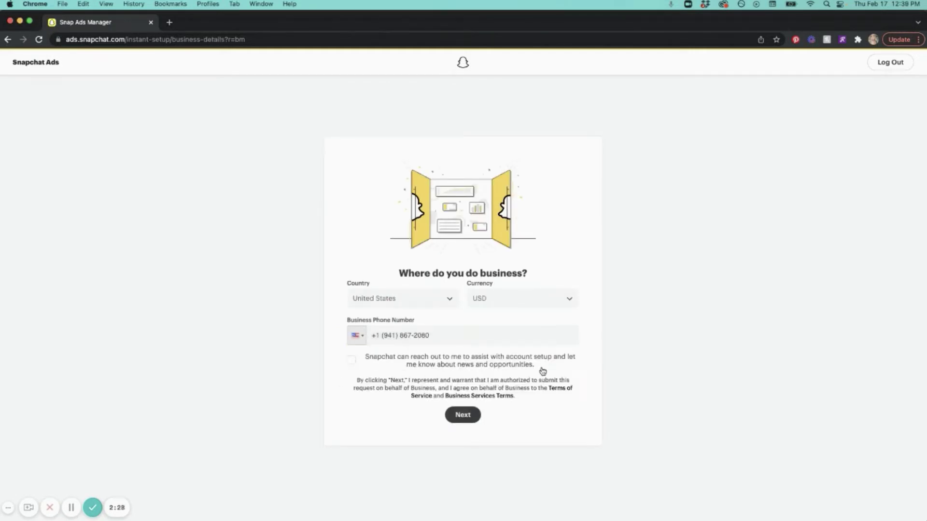
{"action": "left_click", "coordinate": [463, 418]}
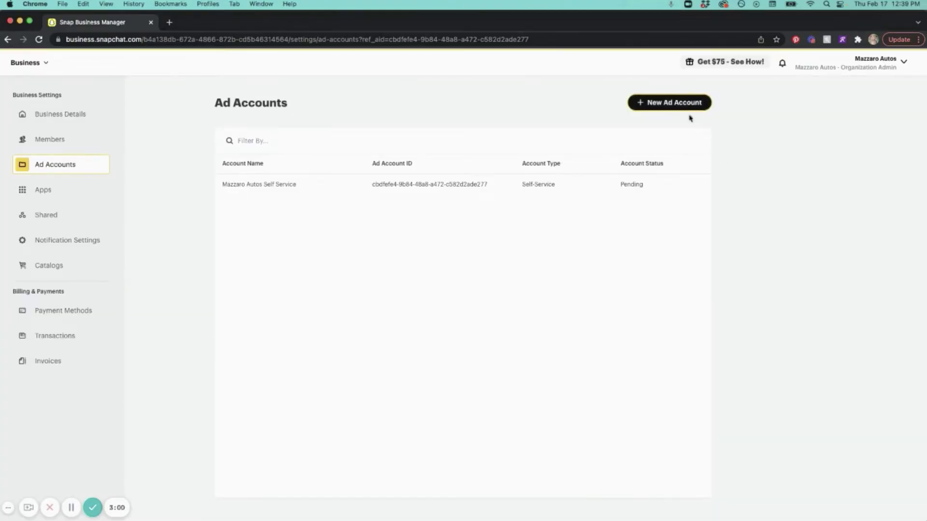
Step: Start a new ad account: agency Yes; France, housing/credit/employment and political ads No
{"action": "left_click", "coordinate": [684, 105]}
{"action": "left_click", "coordinate": [687, 105]}
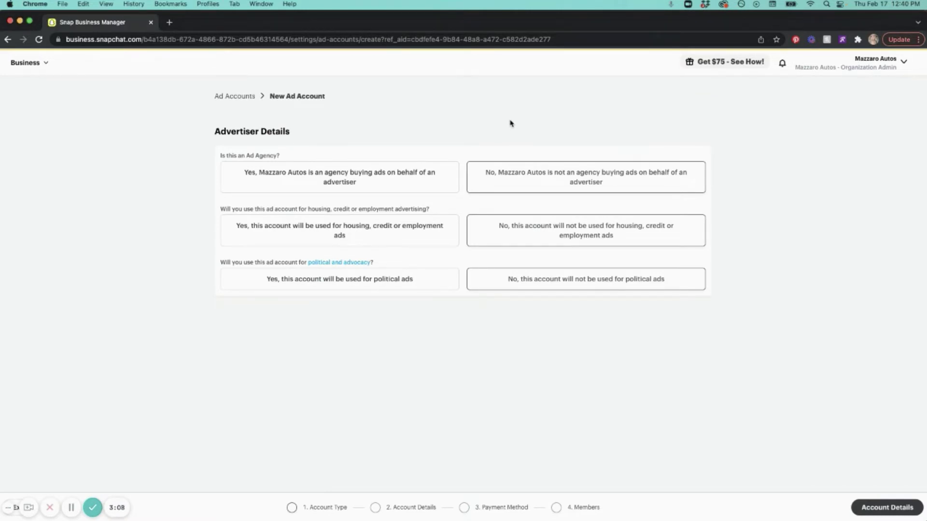
{"action": "left_click", "coordinate": [299, 178]}
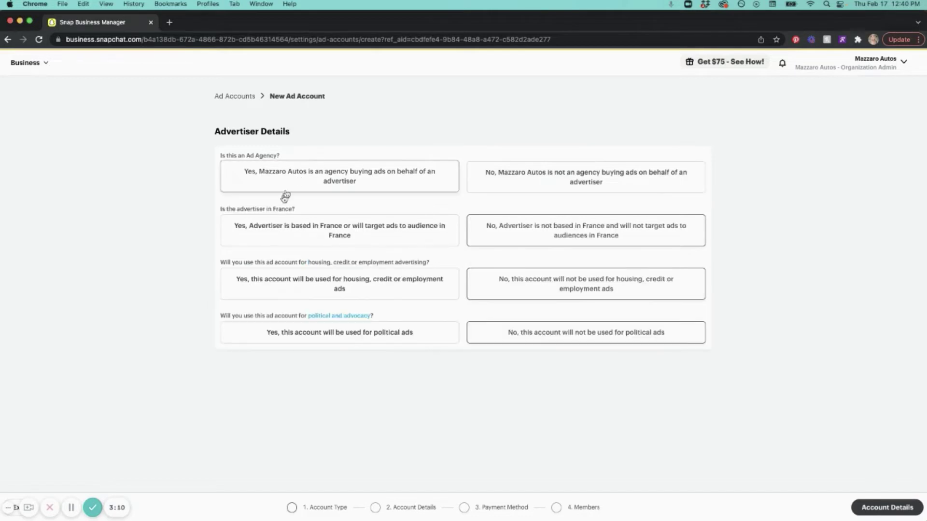
{"action": "left_click", "coordinate": [535, 235]}
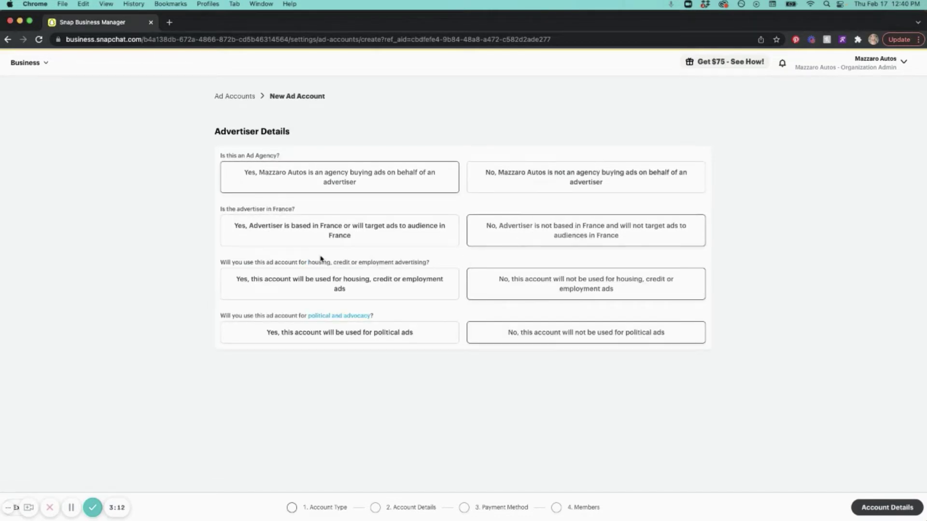
{"action": "left_click", "coordinate": [557, 289]}
{"action": "left_click", "coordinate": [624, 332]}
Step: Name the new ad account 'Mazzaro Autos' on the Account Details step
{"action": "left_click", "coordinate": [887, 509]}
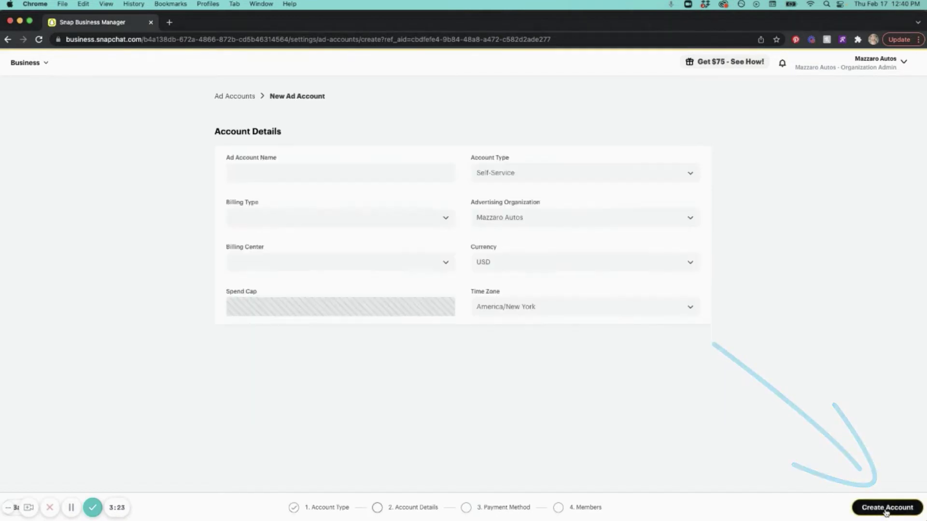
{"action": "left_click", "coordinate": [294, 178]}
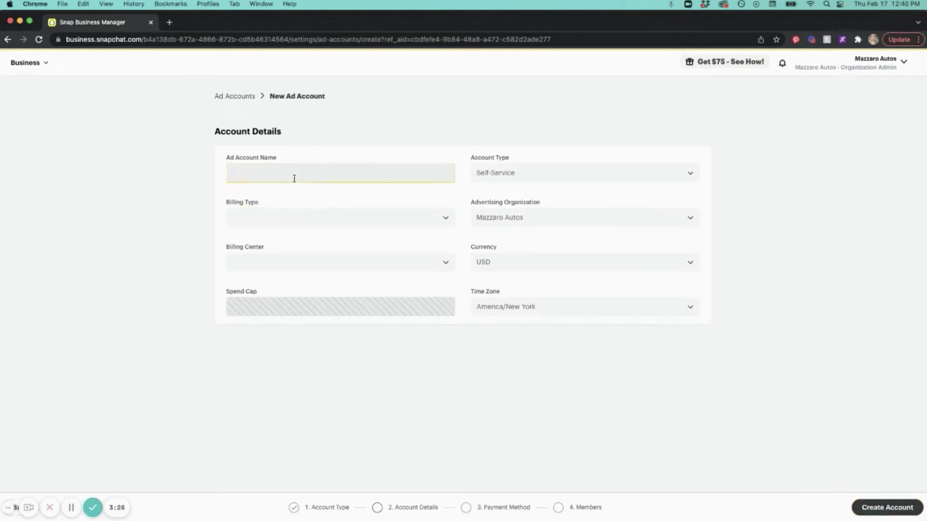
{"action": "type", "text": "Mazzaro Autos"}
Step: Choose Revolving billing with the Mazzaro Autos billing center, keep Self-Service, and create the account
{"action": "left_click", "coordinate": [263, 211]}
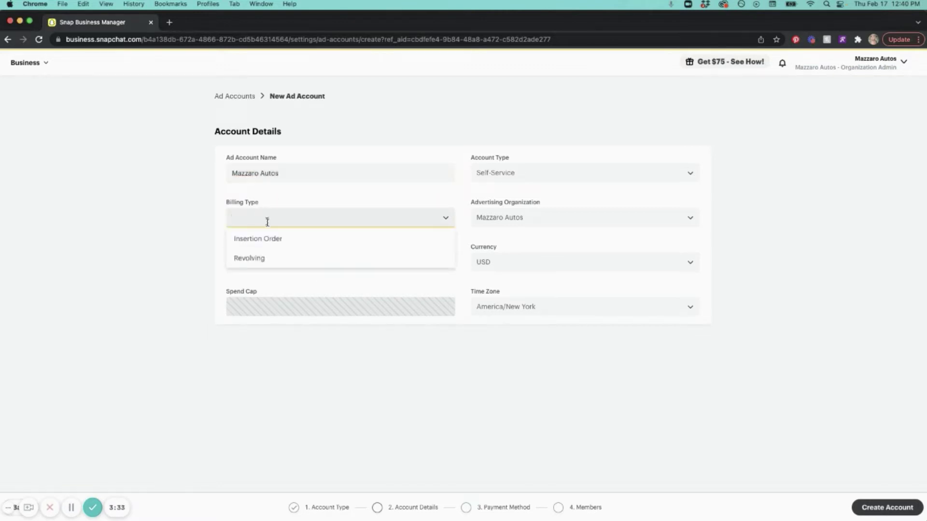
{"action": "left_click", "coordinate": [254, 258]}
{"action": "left_click", "coordinate": [260, 260]}
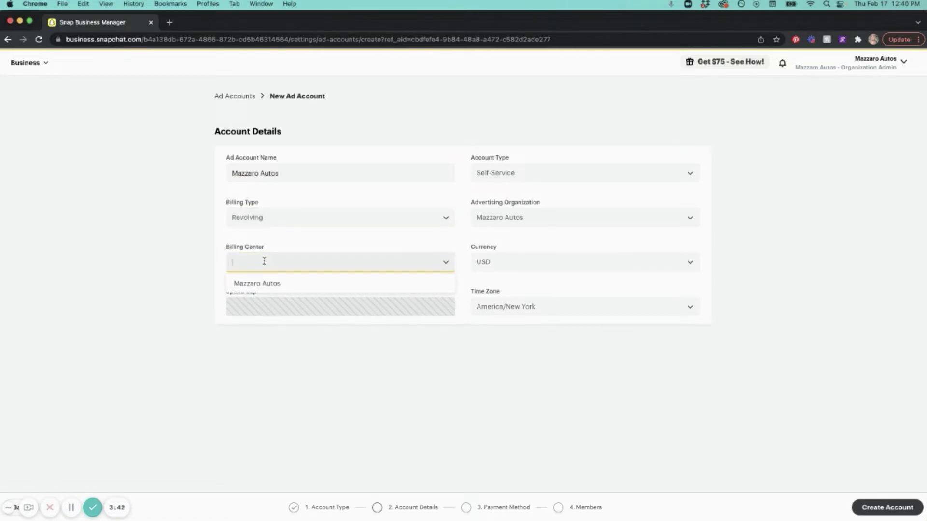
{"action": "left_click", "coordinate": [267, 284]}
{"action": "left_click", "coordinate": [531, 171]}
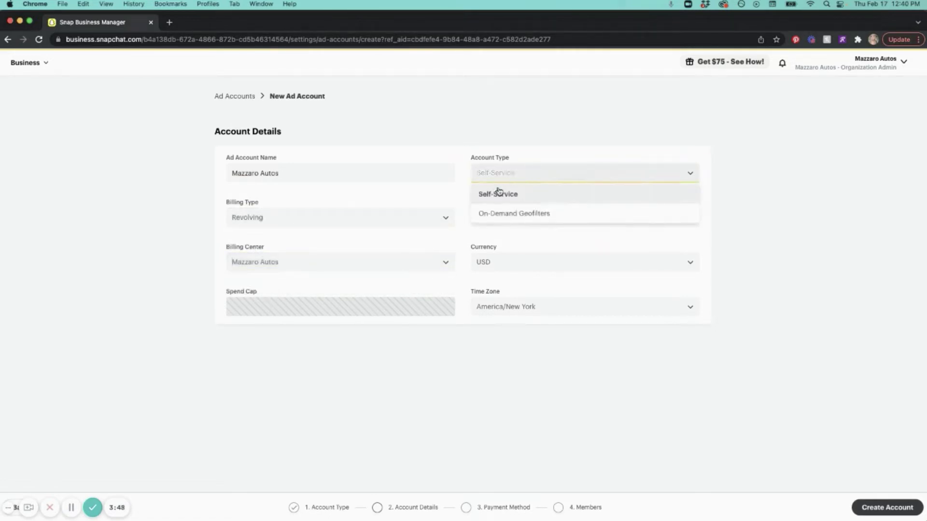
{"action": "left_click", "coordinate": [559, 160]}
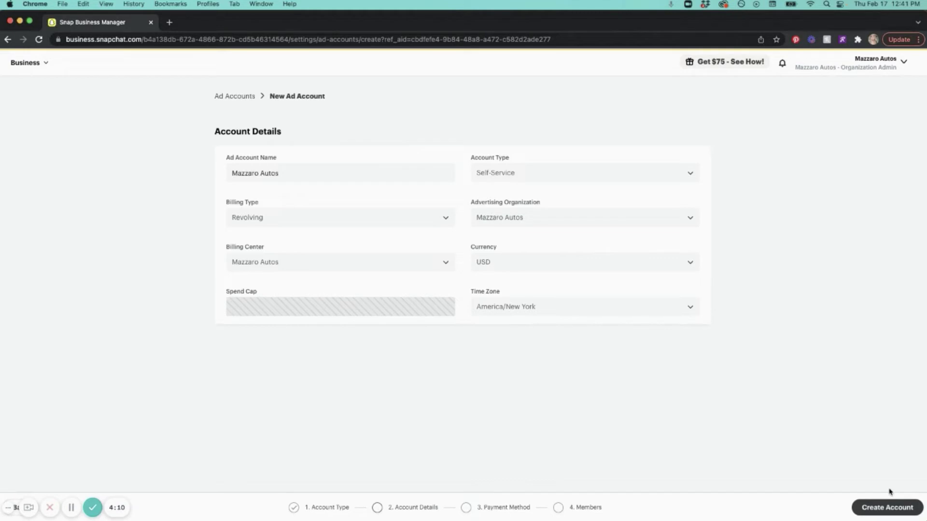
{"action": "left_click", "coordinate": [875, 509]}
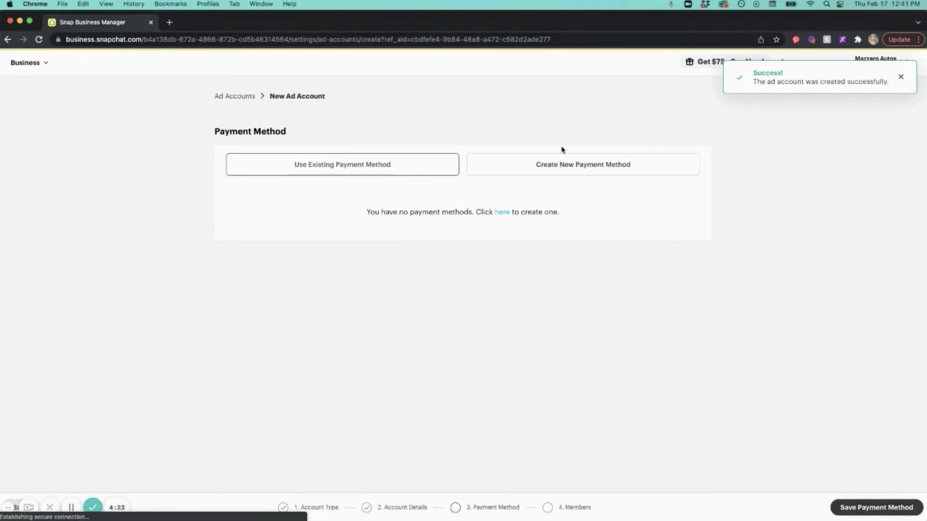
Step: Start a new credit-card payment method named 'Mazzaro Autos'
{"action": "left_click", "coordinate": [570, 162]}
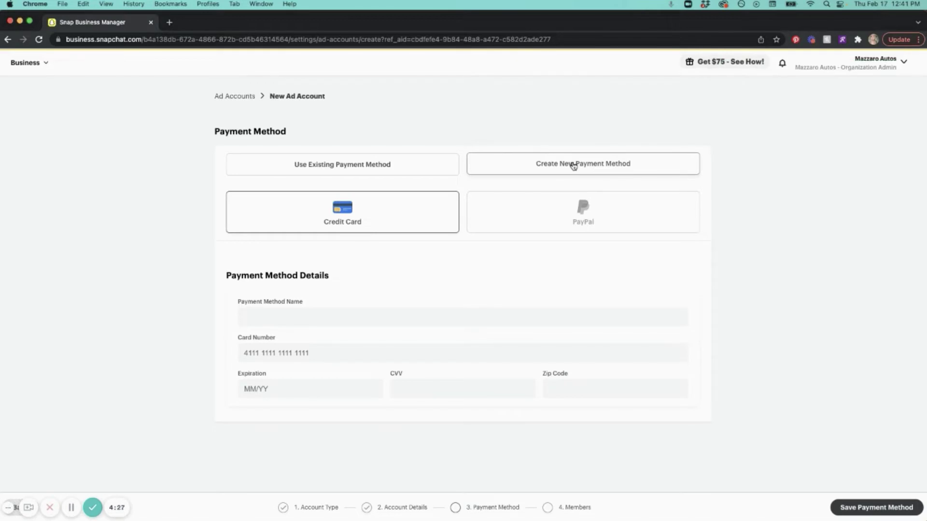
{"action": "left_click", "coordinate": [323, 322]}
{"action": "type", "text": "Mazzaro Aut"}
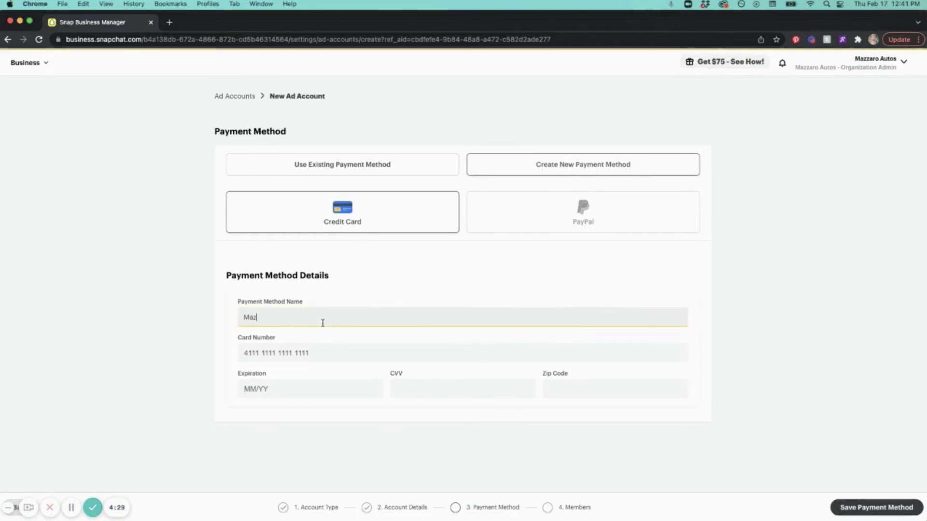
{"action": "type", "text": "os"}
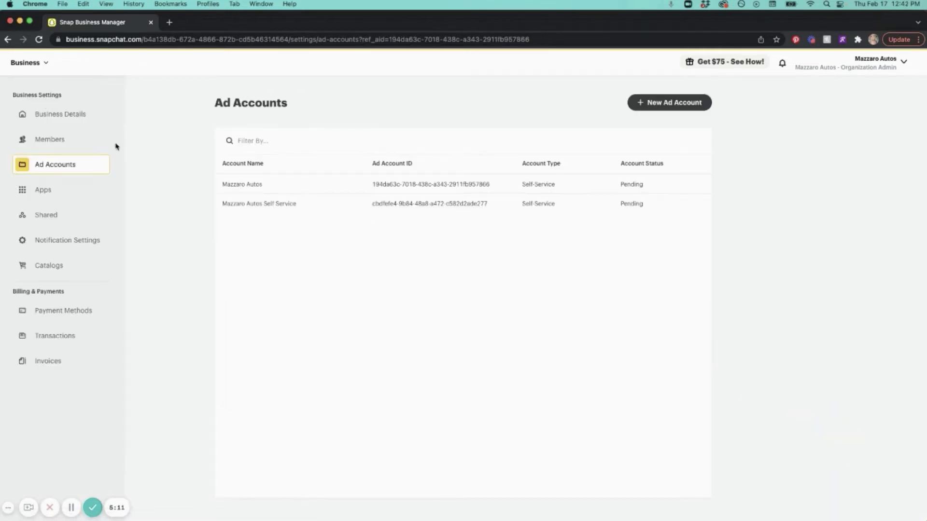
Step: Invite the first BuyerBridge member by e-mail with Business Admin and Organization Admin roles
{"action": "left_click", "coordinate": [62, 139]}
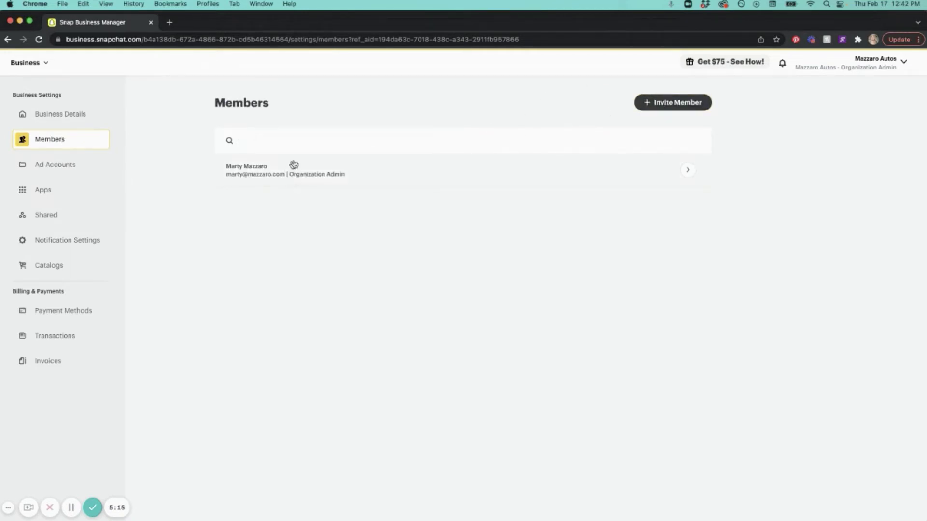
{"action": "left_click", "coordinate": [651, 102]}
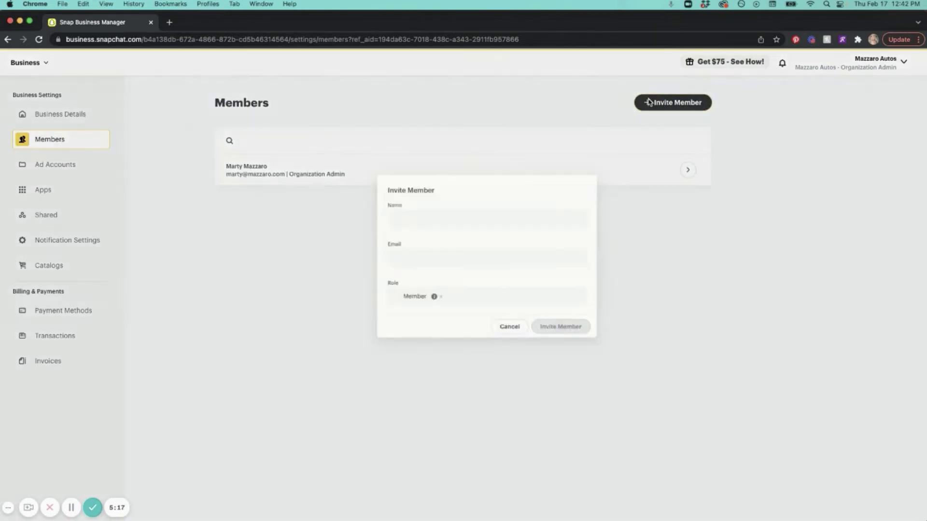
{"action": "left_click", "coordinate": [411, 238]}
{"action": "left_click", "coordinate": [383, 276]}
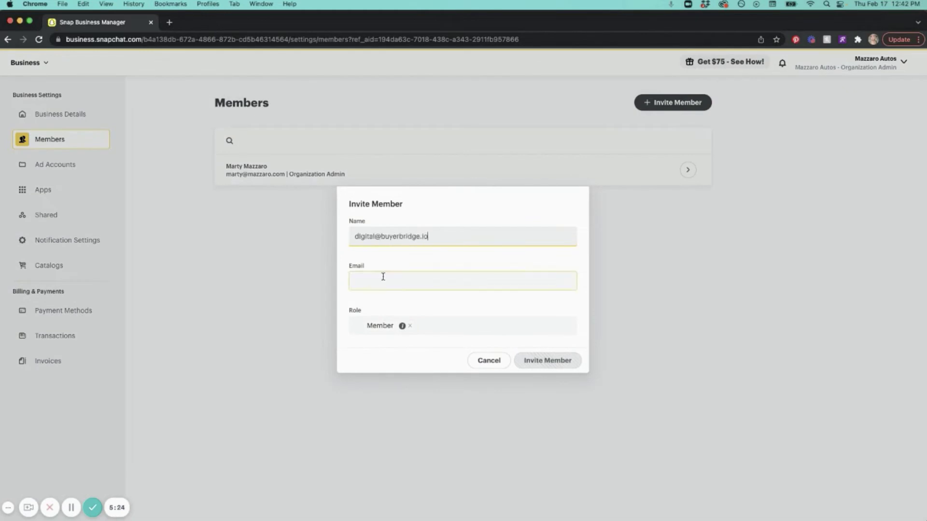
{"action": "left_click", "coordinate": [387, 331]}
{"action": "left_click", "coordinate": [383, 363]}
{"action": "left_click", "coordinate": [389, 349]}
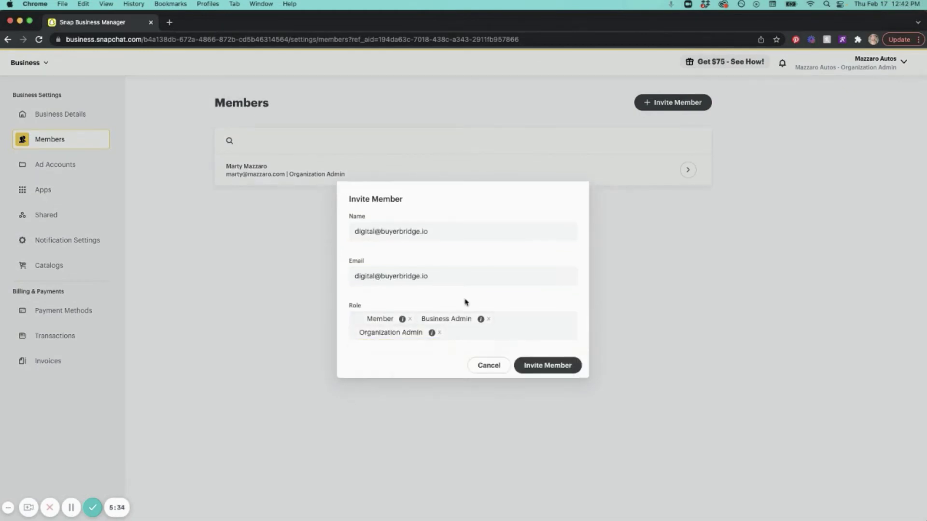
{"action": "left_click", "coordinate": [555, 367]}
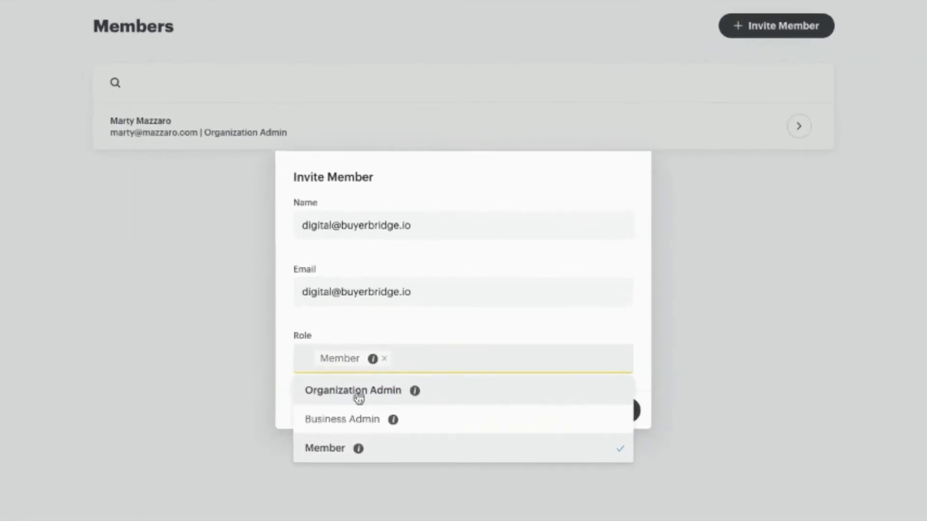
Step: Invite a second BuyerBridge member by name and e-mail with Organization Admin and Business Admin roles
{"action": "left_click", "coordinate": [379, 362]}
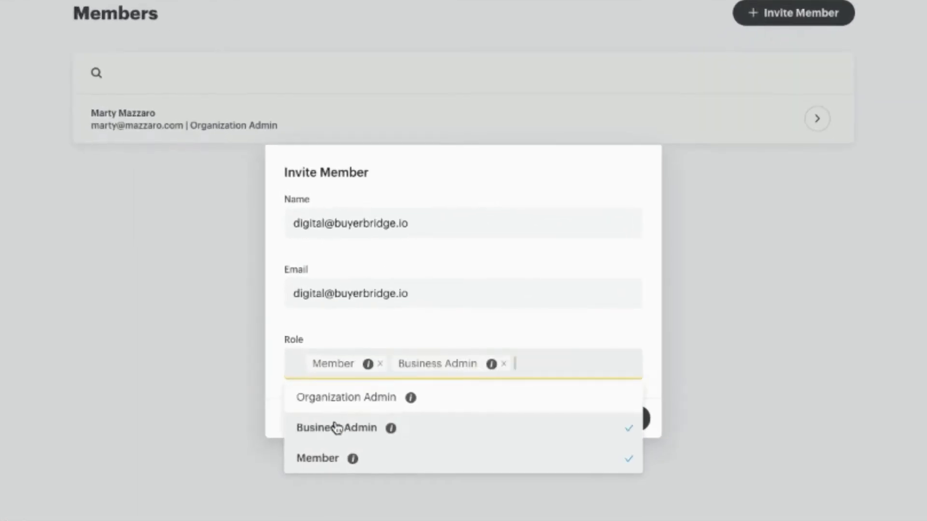
{"action": "left_click", "coordinate": [343, 401]}
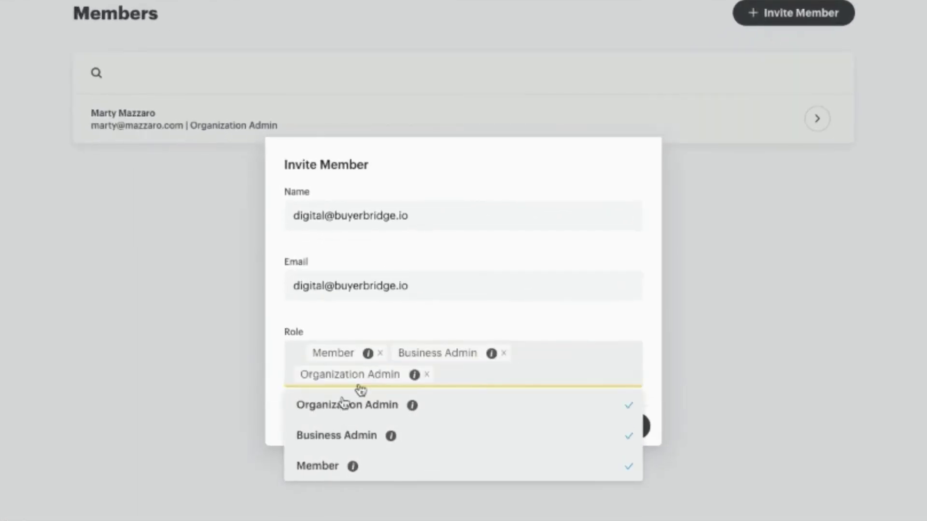
{"action": "left_click", "coordinate": [460, 326]}
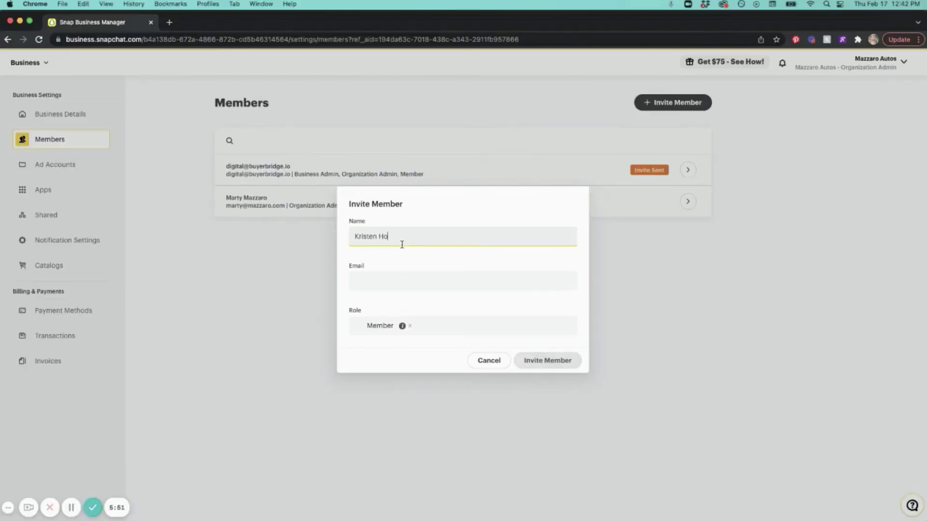
{"action": "key", "text": "Tab"}
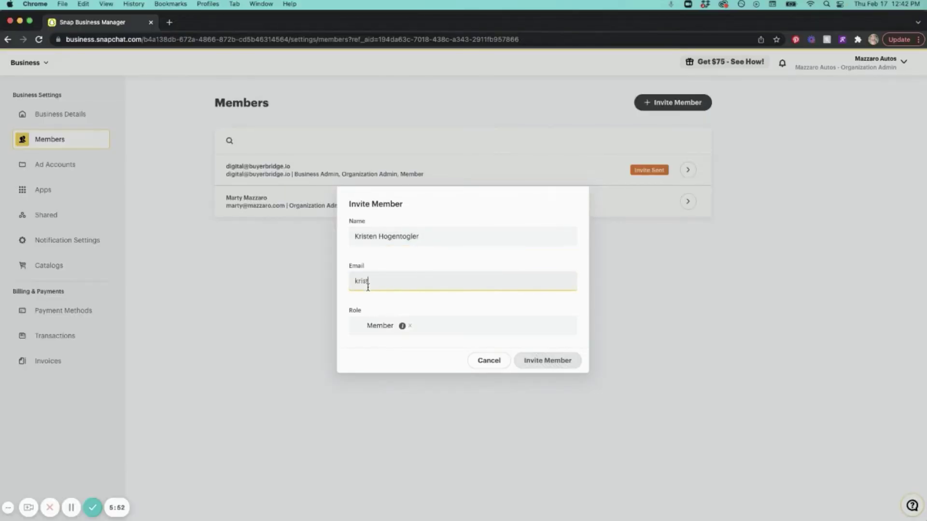
{"action": "left_click", "coordinate": [385, 325]}
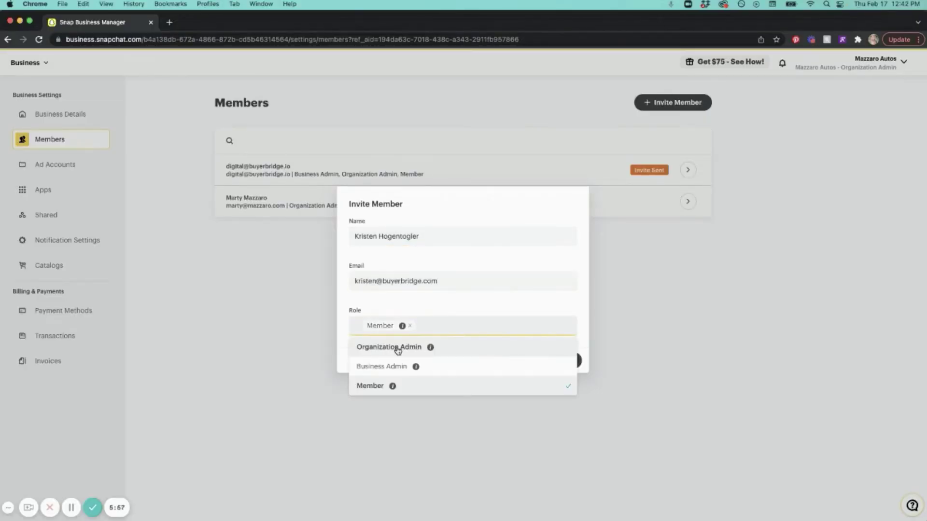
{"action": "left_click", "coordinate": [396, 350]}
{"action": "left_click", "coordinate": [392, 369]}
{"action": "left_click", "coordinate": [499, 302]}
{"action": "left_click", "coordinate": [548, 367]}
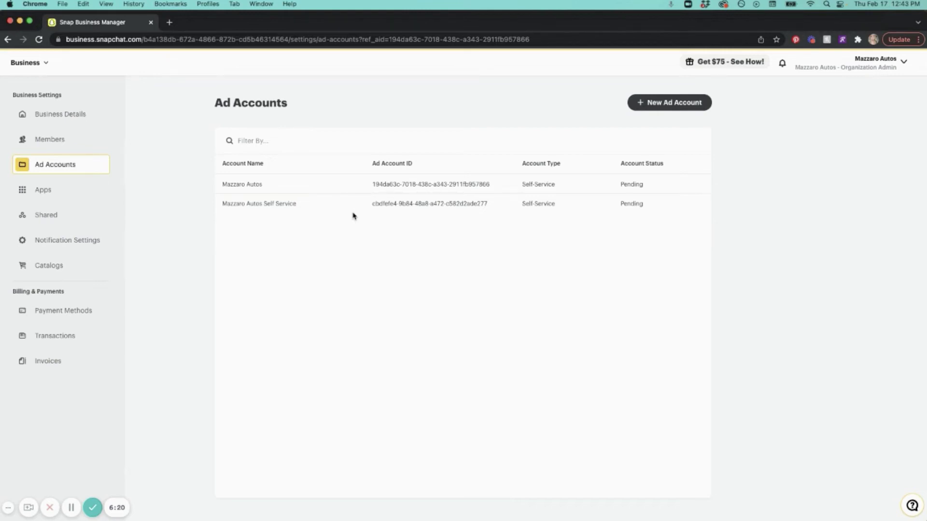
Step: Create a new Web event source pixel in Events Manager
{"action": "left_click", "coordinate": [41, 62]}
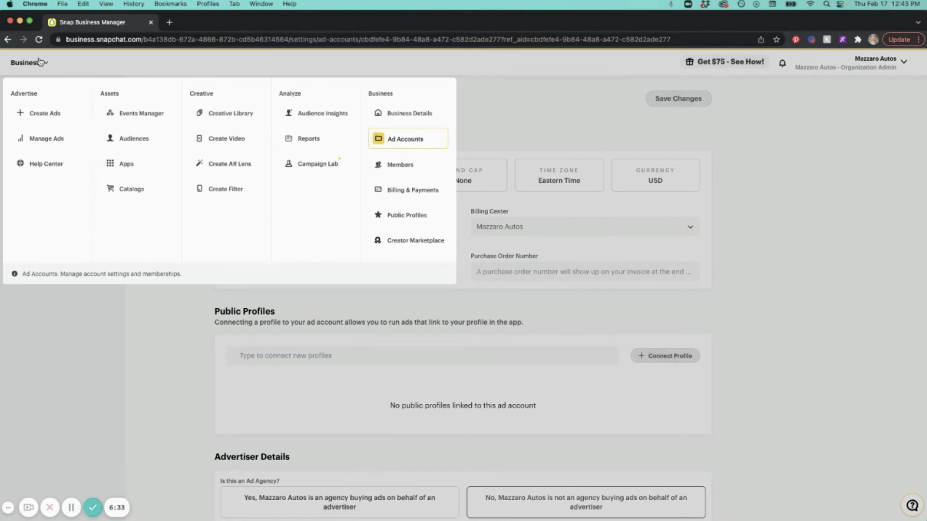
{"action": "left_click", "coordinate": [140, 114]}
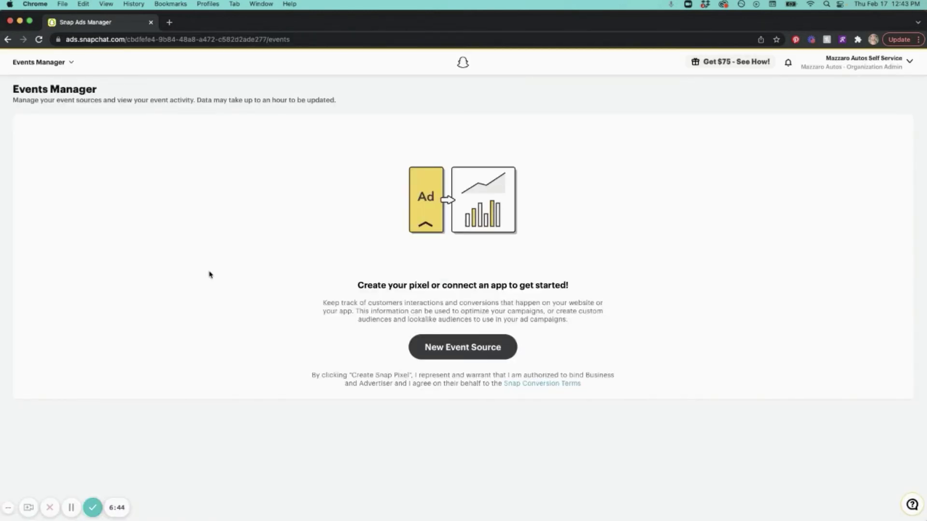
{"action": "left_click", "coordinate": [431, 347]}
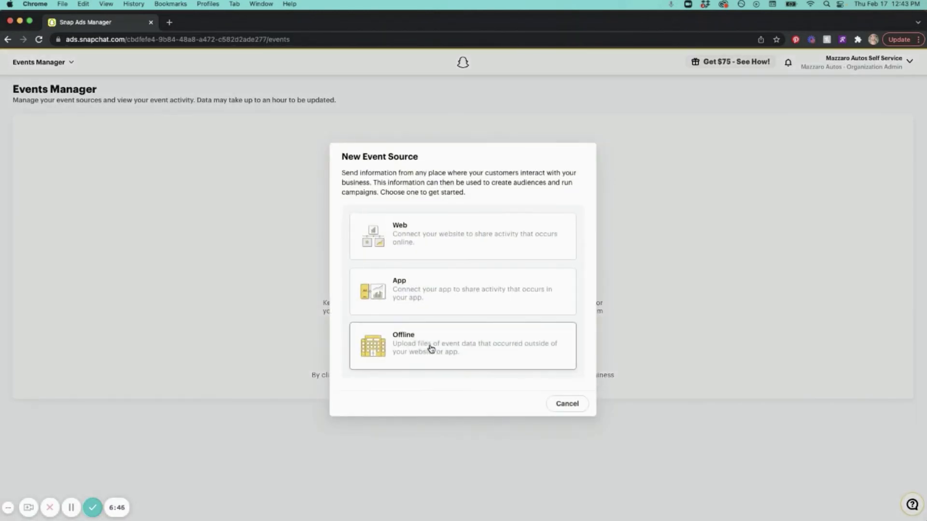
{"action": "left_click", "coordinate": [448, 237]}
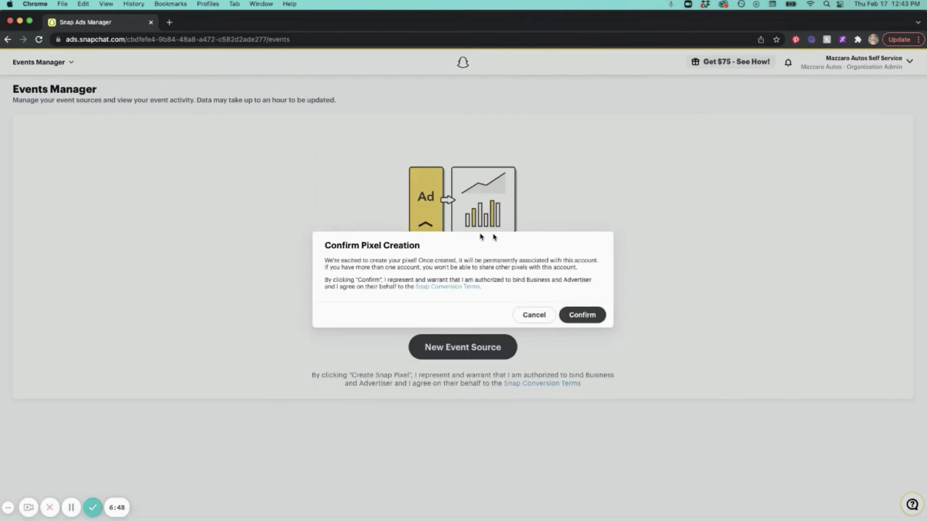
{"action": "left_click", "coordinate": [587, 317]}
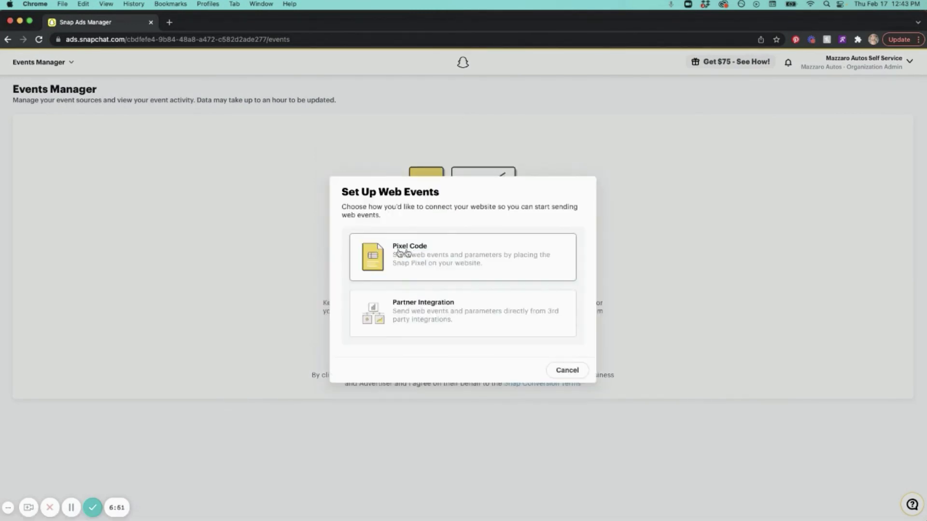
Step: Choose Pixel Code setup and copy the new pixel's ID
{"action": "left_click", "coordinate": [480, 254]}
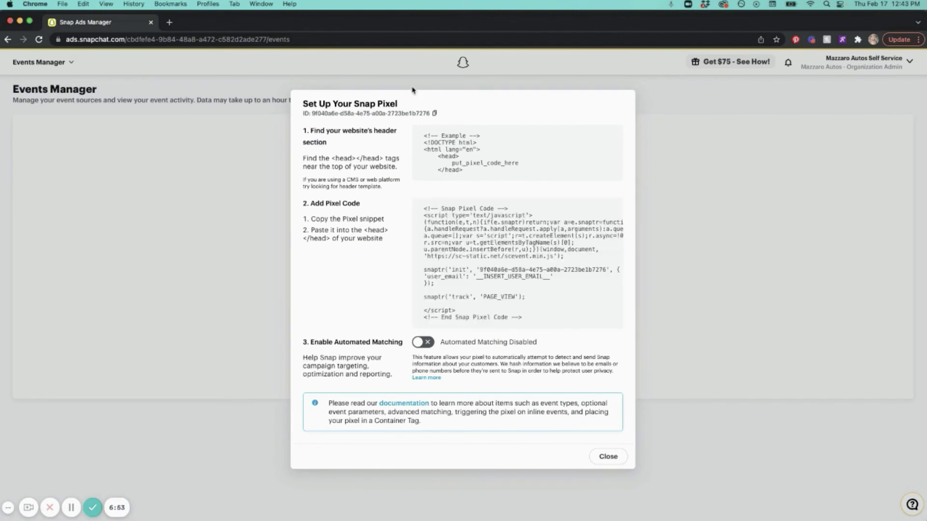
{"action": "left_click_drag", "start_coordinate": [311, 117], "coordinate": [437, 119]}
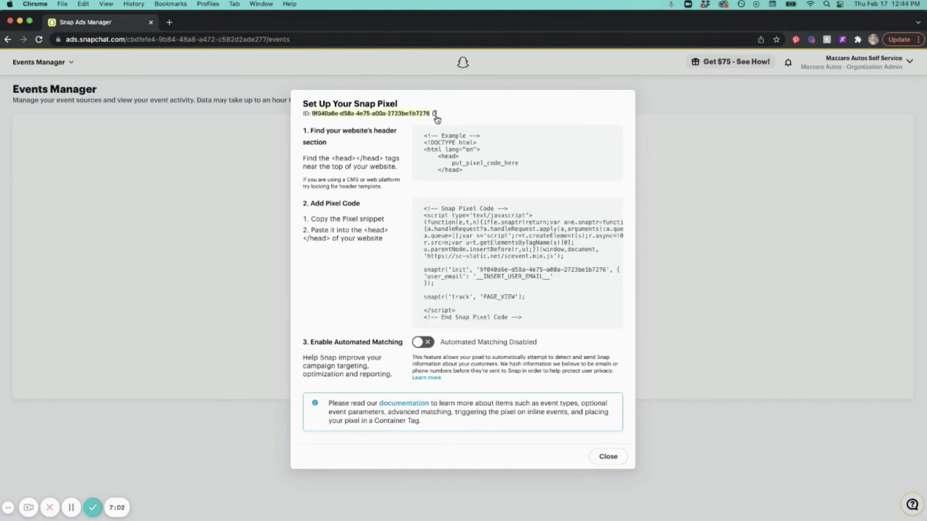
{"action": "left_click", "coordinate": [431, 117]}
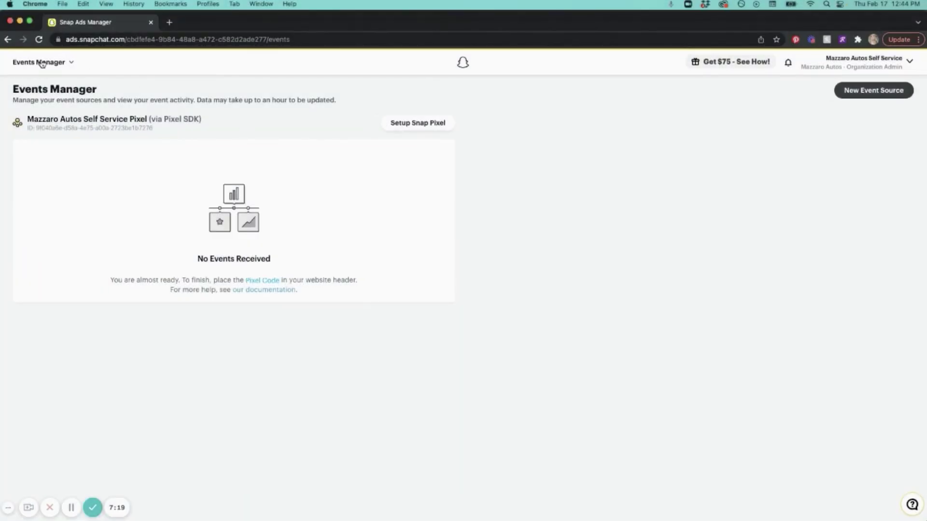
Step: Create an Ecommerce catalog named 'Mazzaro Autos Automotive Catalog'
{"action": "left_click", "coordinate": [41, 63]}
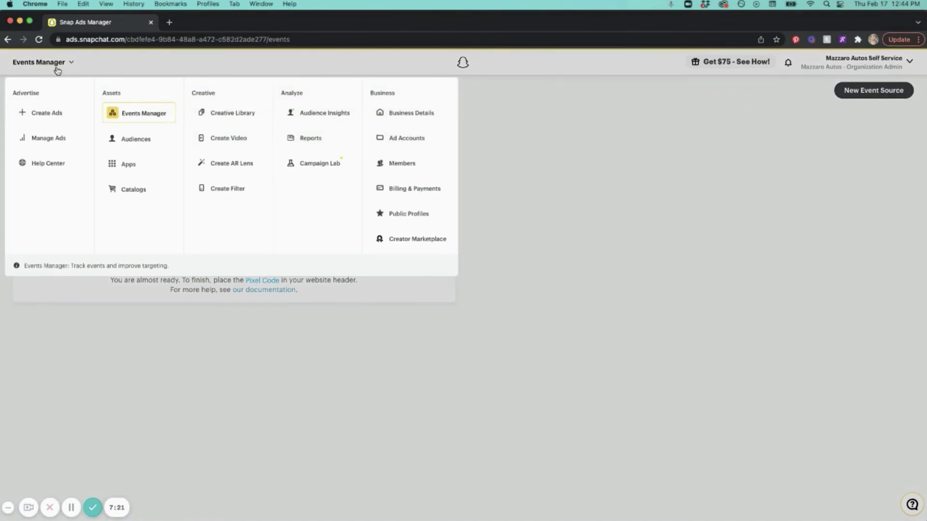
{"action": "left_click", "coordinate": [140, 192]}
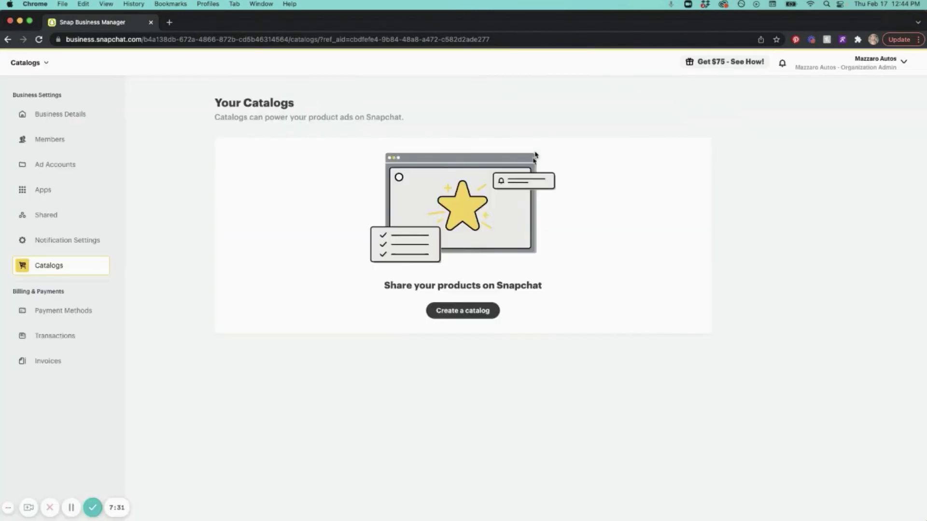
{"action": "left_click", "coordinate": [464, 312]}
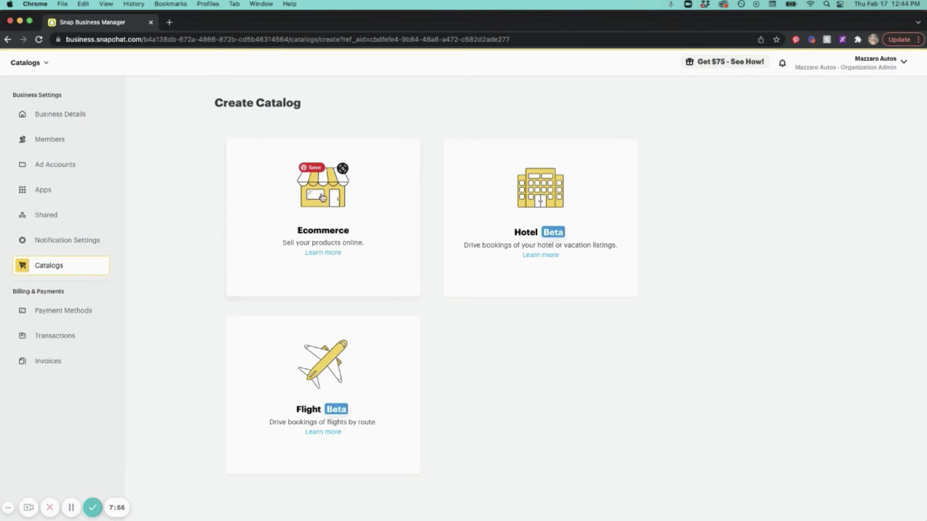
{"action": "left_click", "coordinate": [322, 197]}
{"action": "left_click", "coordinate": [265, 204]}
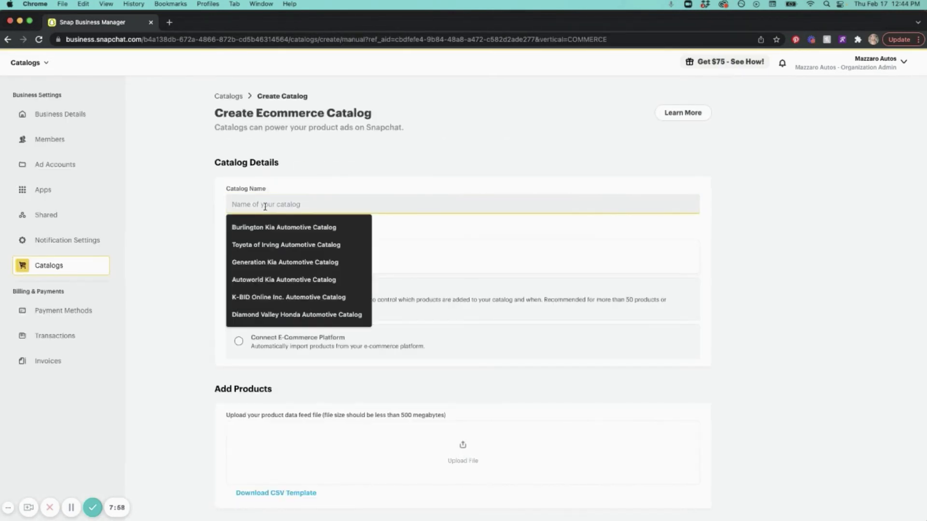
{"action": "type", "text": "Mazzar"}
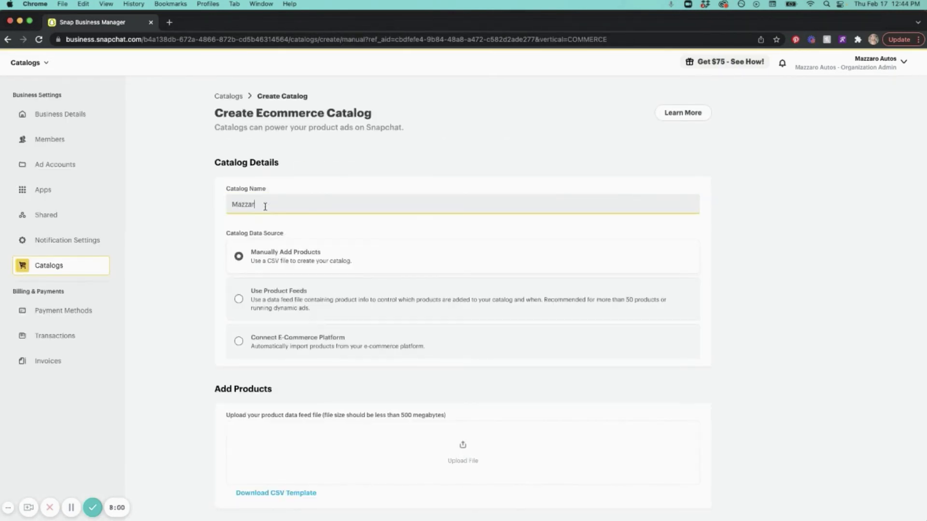
{"action": "type", "text": "o Autos Automotive Catalog"}
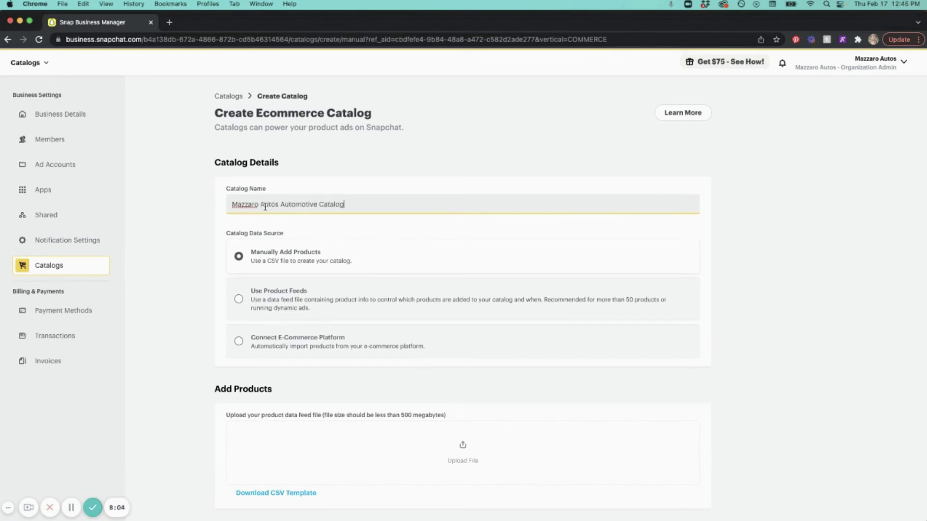
Step: Set the catalog to Use Product Feeds and paste the BuyerBridge feed URL
{"action": "left_click", "coordinate": [305, 300]}
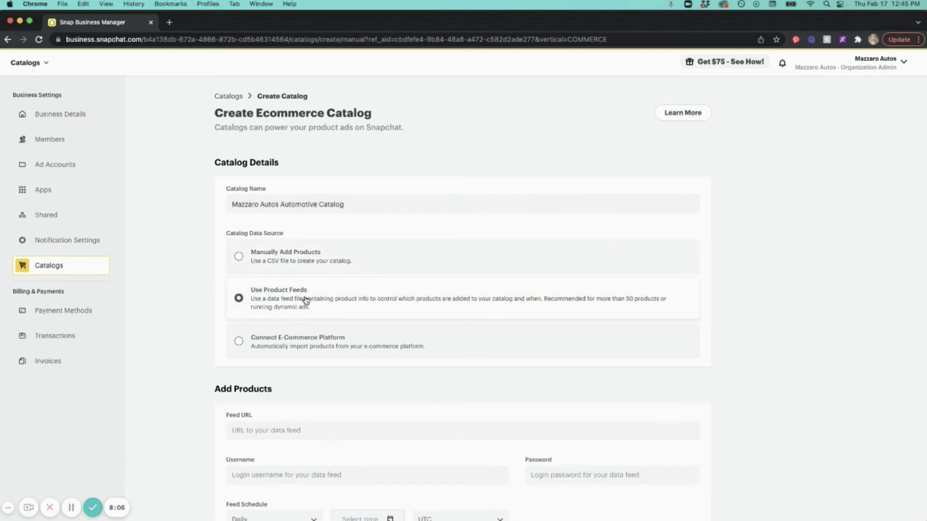
{"action": "scroll", "coordinate": [305, 300], "scroll_direction": "down", "scroll_amount": 3}
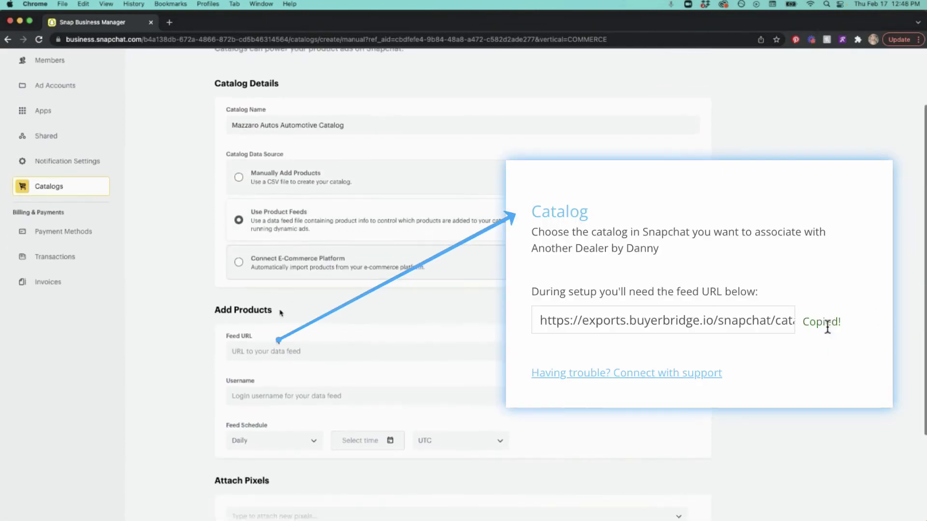
{"action": "key", "text": "super+v"}
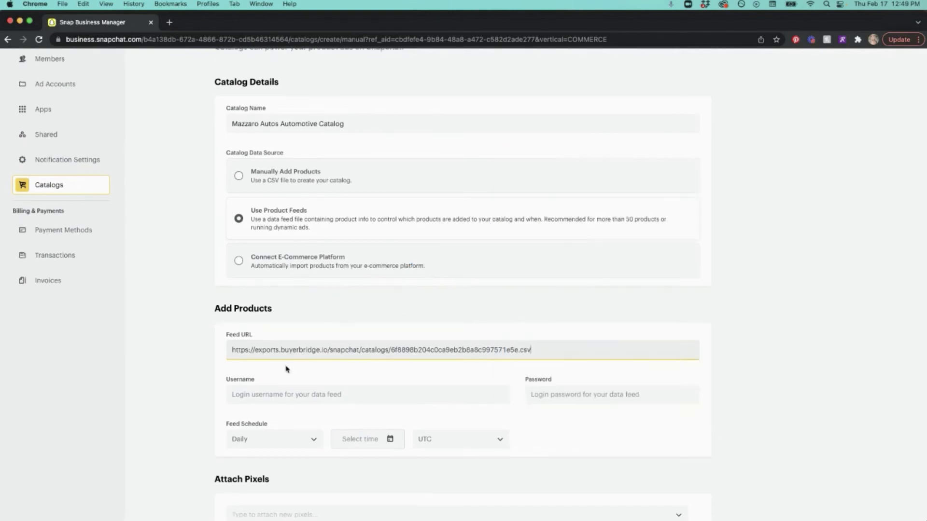
Step: Set the catalog feed schedule to refresh hourly at minute 00
{"action": "scroll", "coordinate": [286, 369], "scroll_direction": "down", "scroll_amount": 3}
{"action": "left_click", "coordinate": [252, 332]}
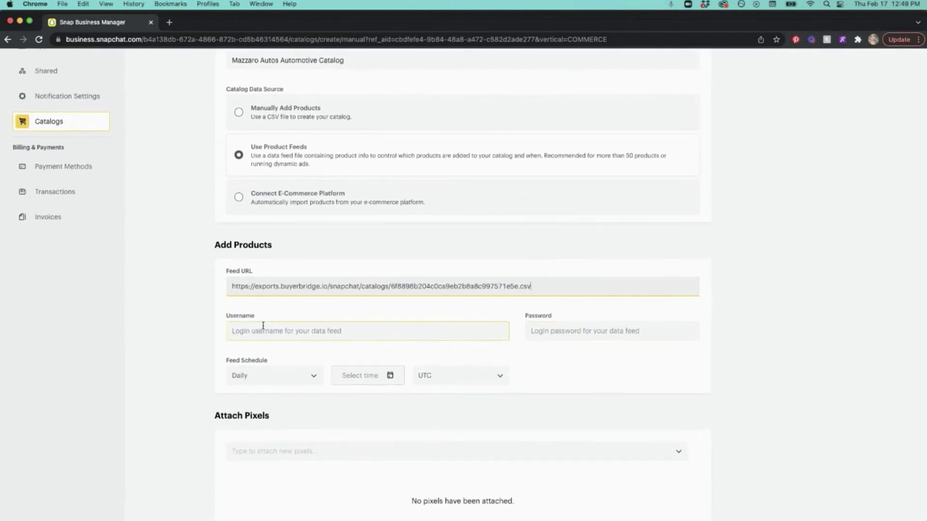
{"action": "scroll", "coordinate": [263, 326], "scroll_direction": "down", "scroll_amount": 1}
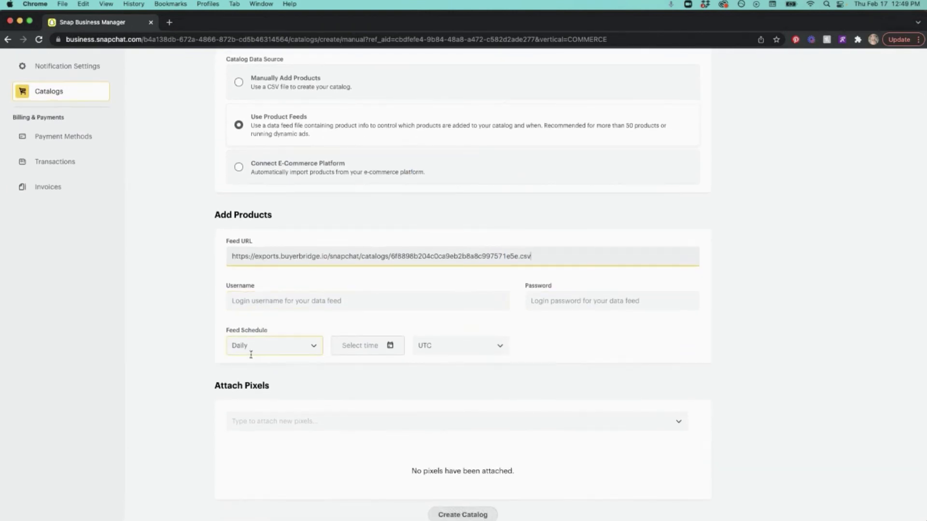
{"action": "left_click", "coordinate": [263, 349]}
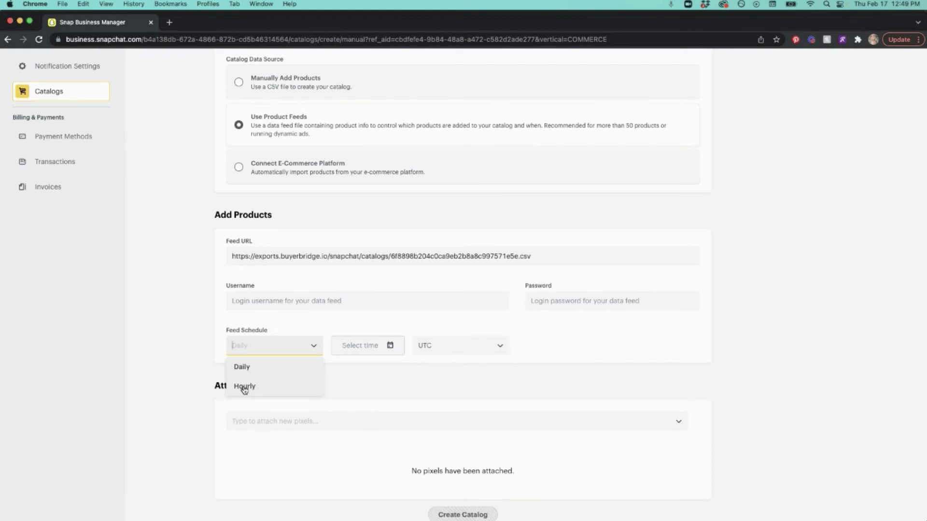
{"action": "left_click", "coordinate": [246, 388]}
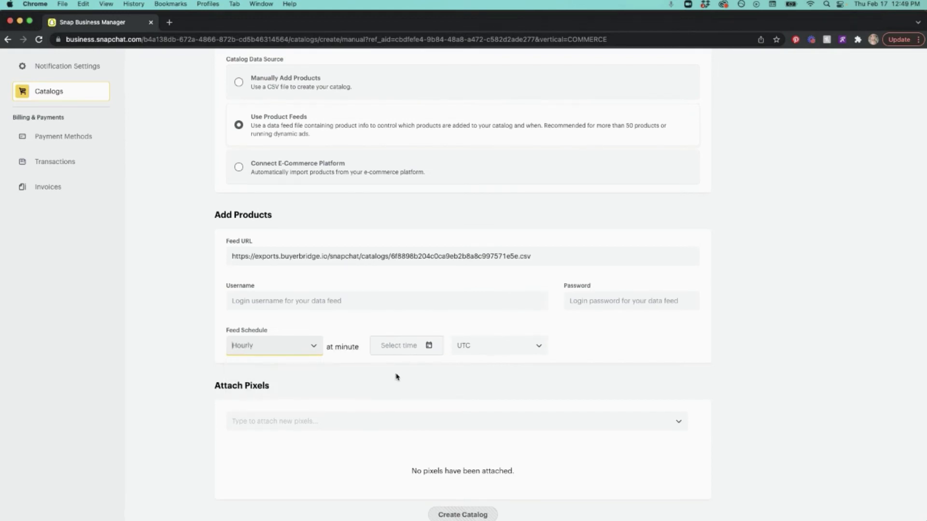
{"action": "left_click", "coordinate": [403, 345]}
{"action": "left_click", "coordinate": [382, 367]}
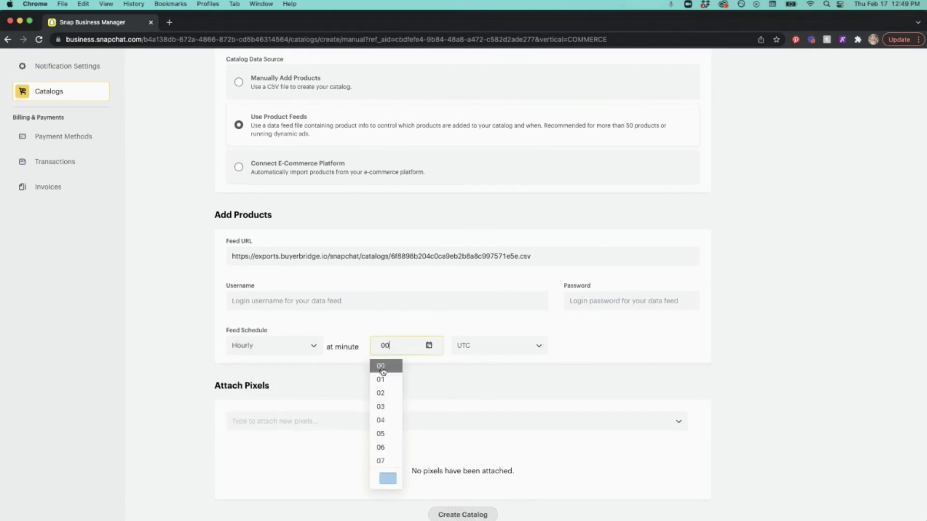
{"action": "left_click", "coordinate": [388, 479]}
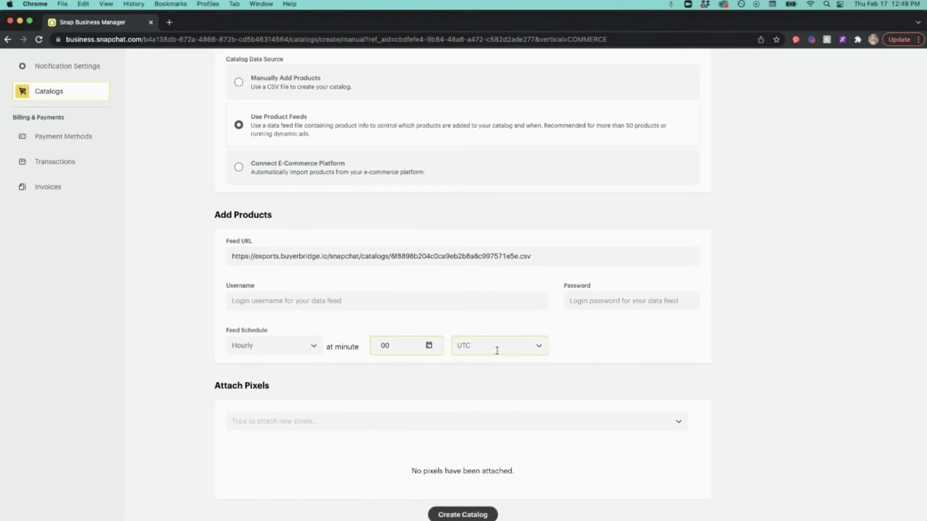
Step: Attach the Mazzaro Autos Self Service Pixel and create the catalog
{"action": "scroll", "coordinate": [353, 366], "scroll_direction": "down", "scroll_amount": 1}
{"action": "left_click", "coordinate": [282, 389]}
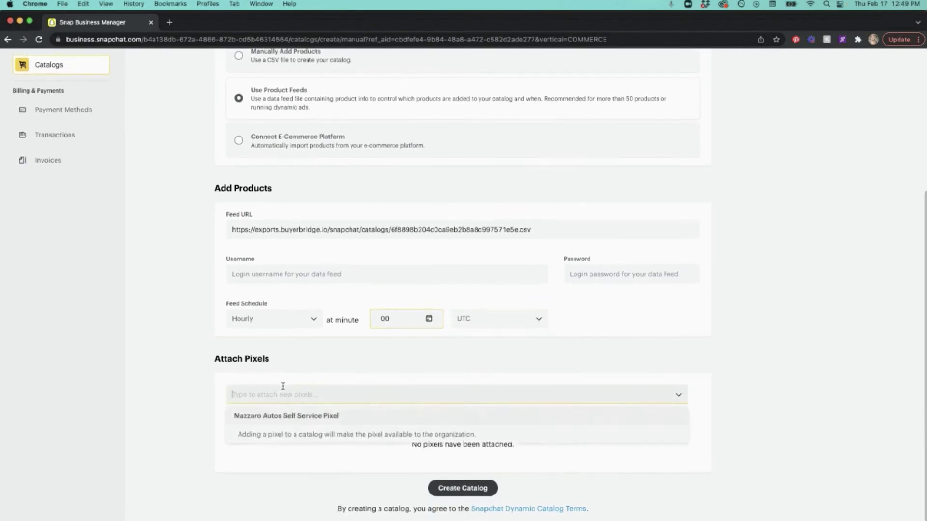
{"action": "left_click", "coordinate": [346, 418]}
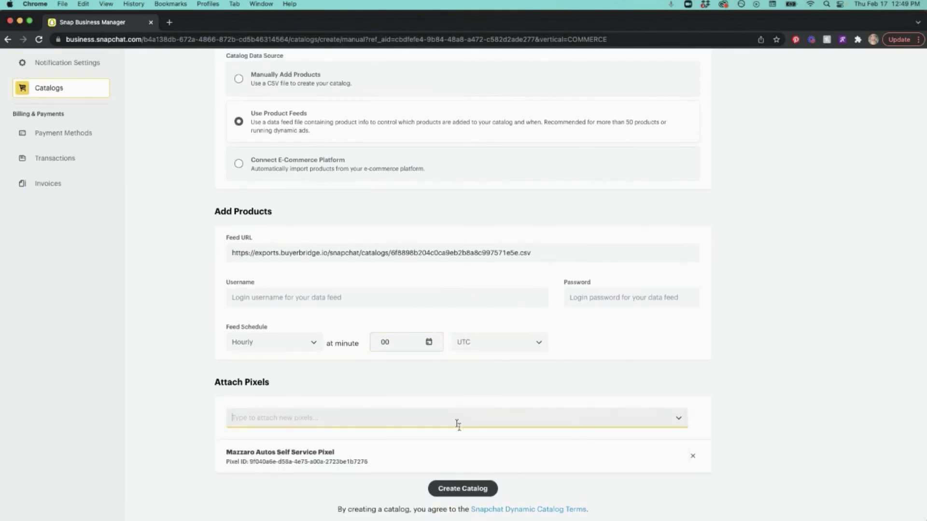
{"action": "left_click", "coordinate": [466, 491]}
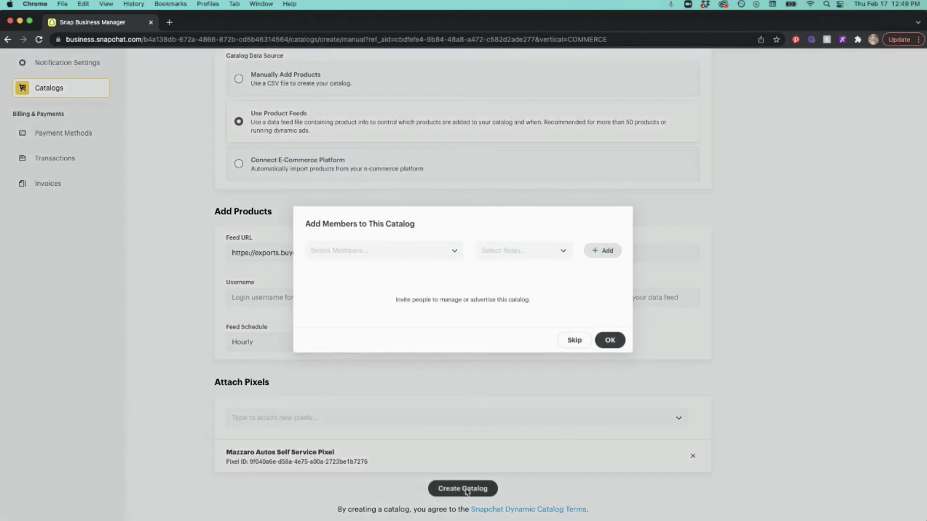
Step: Add the BuyerBridge member to the catalog as Catalog Admin and confirm the members
{"action": "left_click", "coordinate": [375, 251]}
{"action": "left_click", "coordinate": [386, 269]}
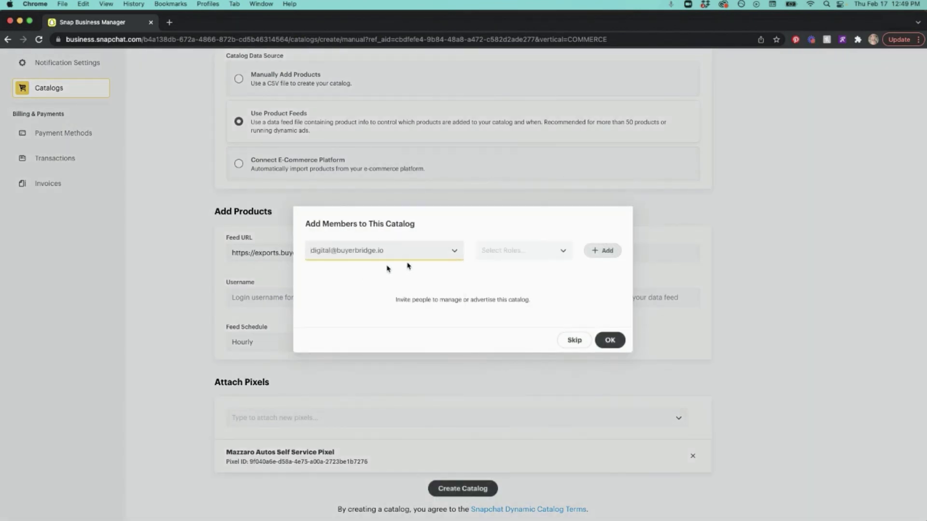
{"action": "left_click", "coordinate": [515, 250]}
{"action": "left_click", "coordinate": [512, 271]}
{"action": "left_click", "coordinate": [603, 250]}
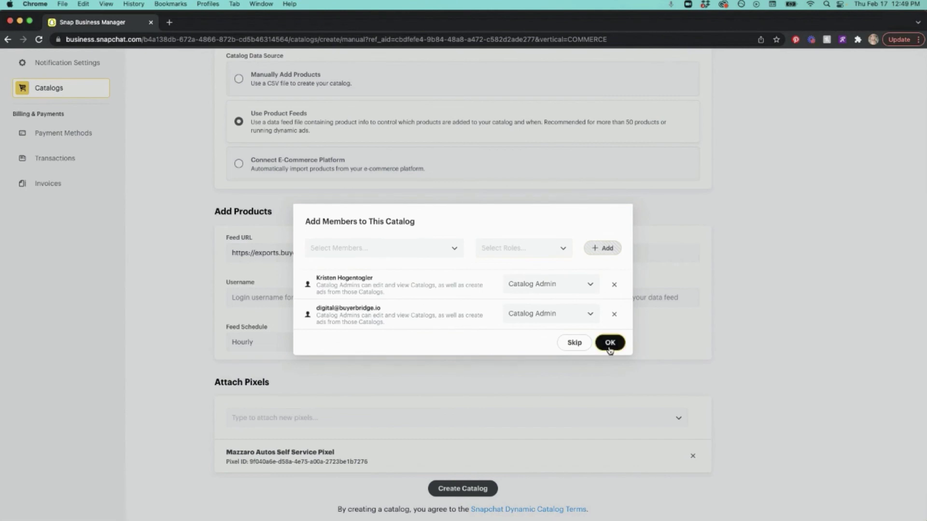
{"action": "left_click", "coordinate": [609, 344]}
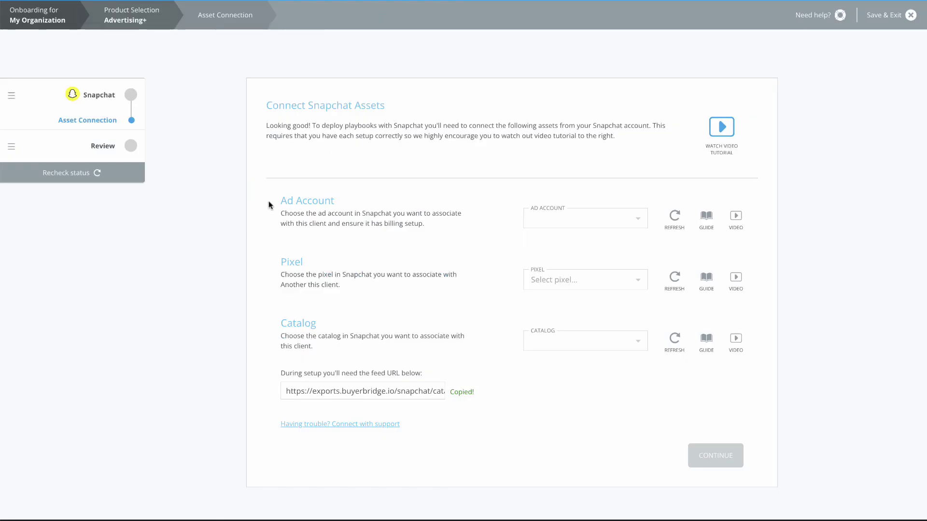
Step: Choose Mazzaro Autos as ad account, then refresh and pick it as catalog and pixel before continuing
{"action": "left_click", "coordinate": [567, 226]}
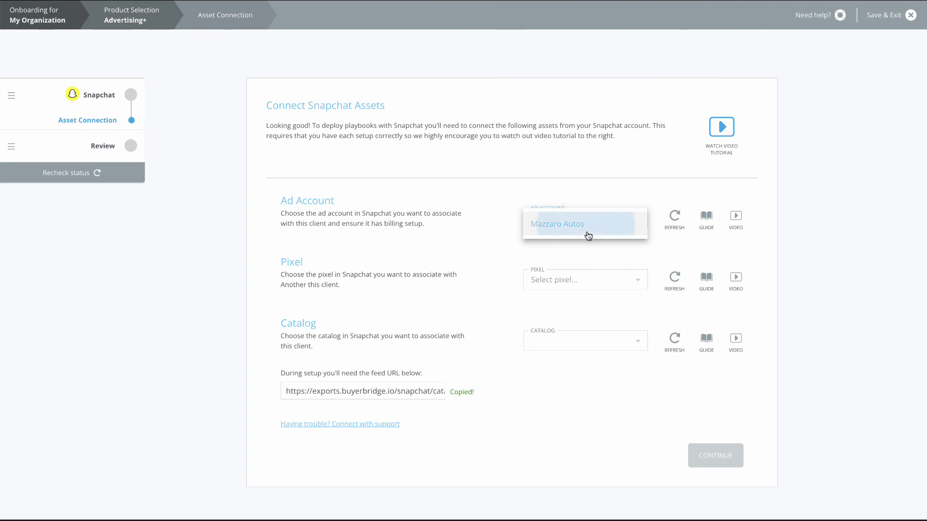
{"action": "left_click", "coordinate": [586, 234]}
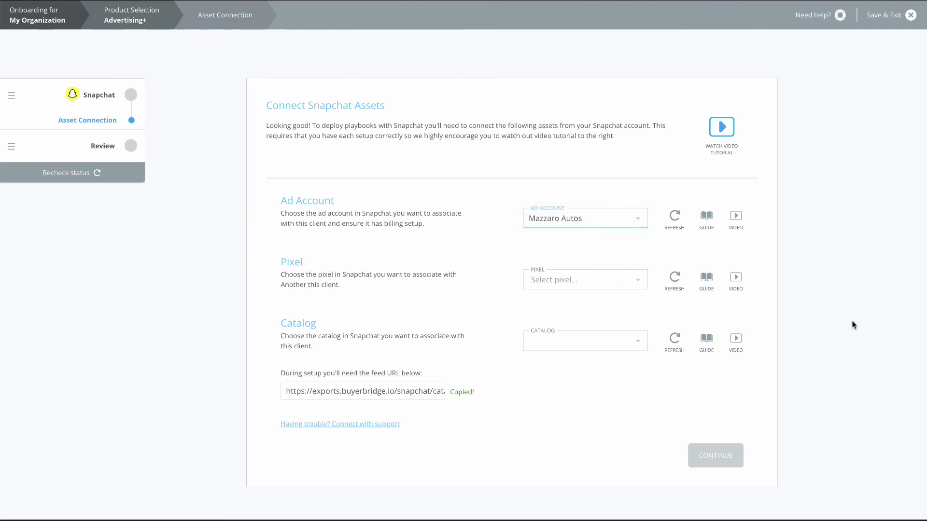
{"action": "left_click", "coordinate": [676, 341]}
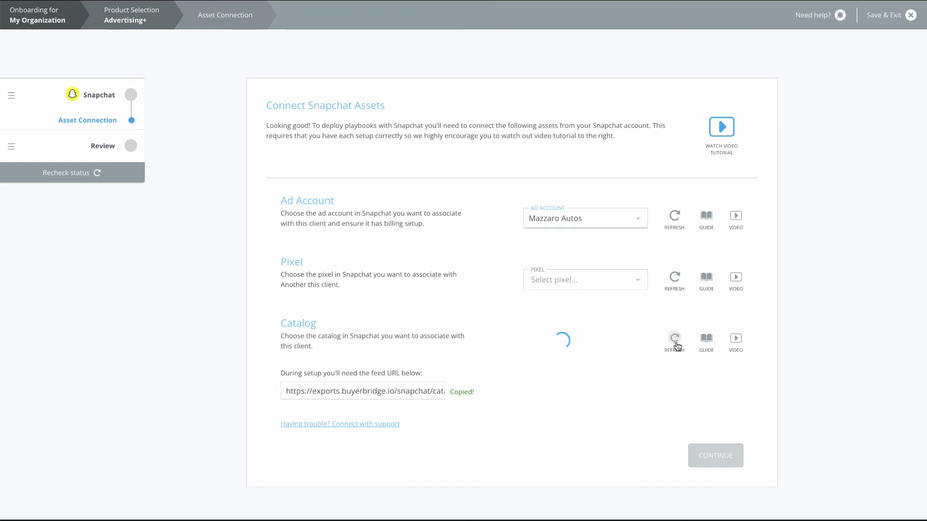
{"action": "left_click", "coordinate": [863, 347]}
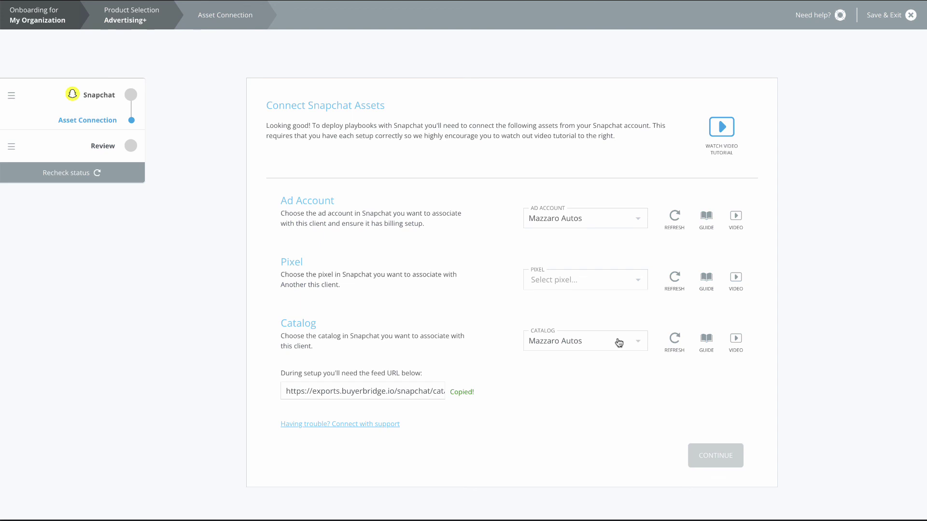
{"action": "left_click", "coordinate": [675, 287]}
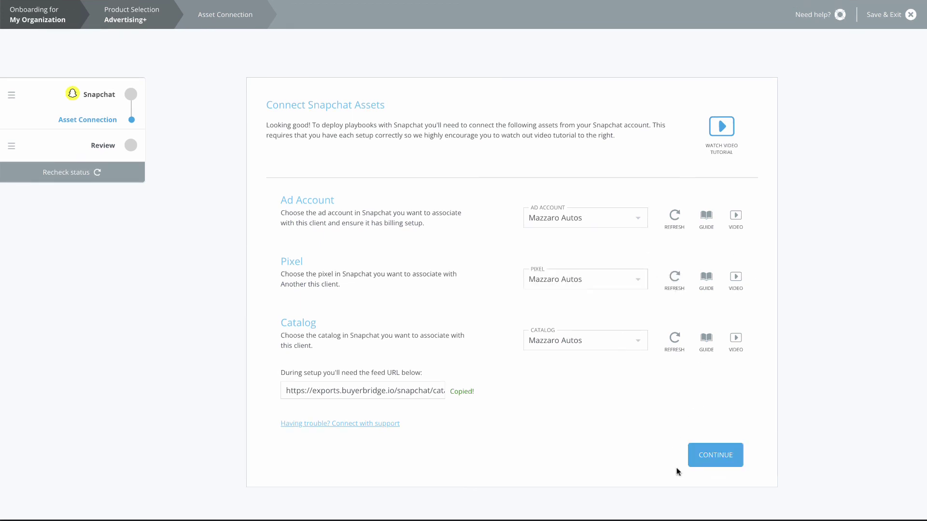
{"action": "left_click", "coordinate": [703, 470]}
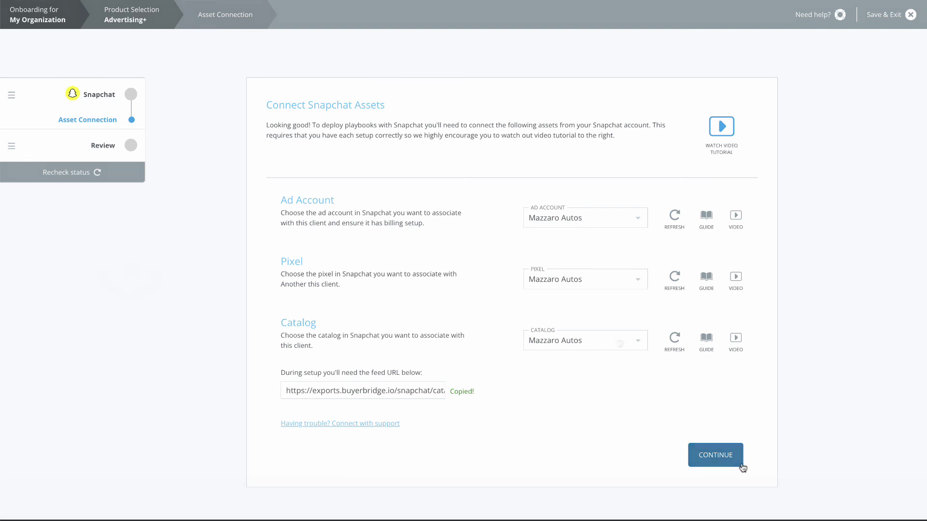